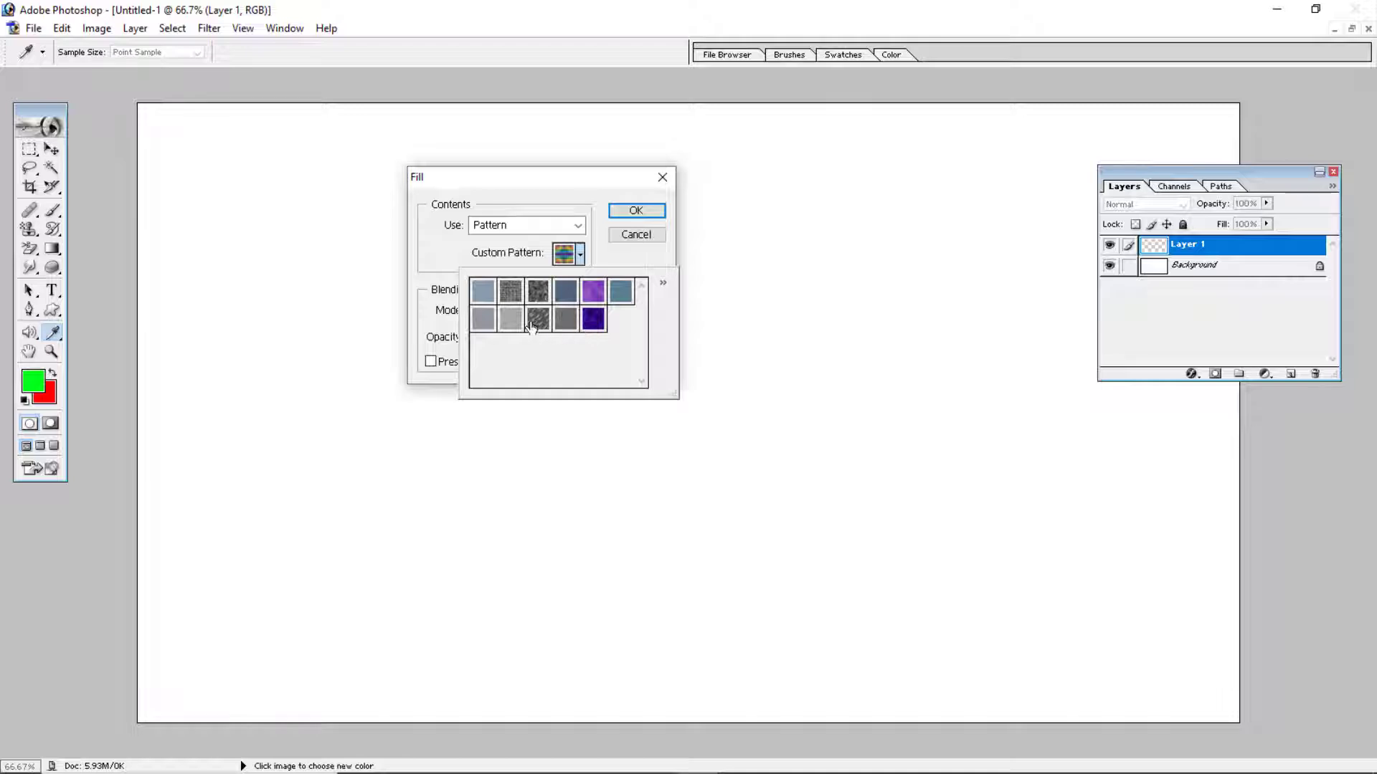
Step: Fill Layer 1 with the dark blue-purple custom pattern in Normal mode at 100% opacity
left_click(595, 323)
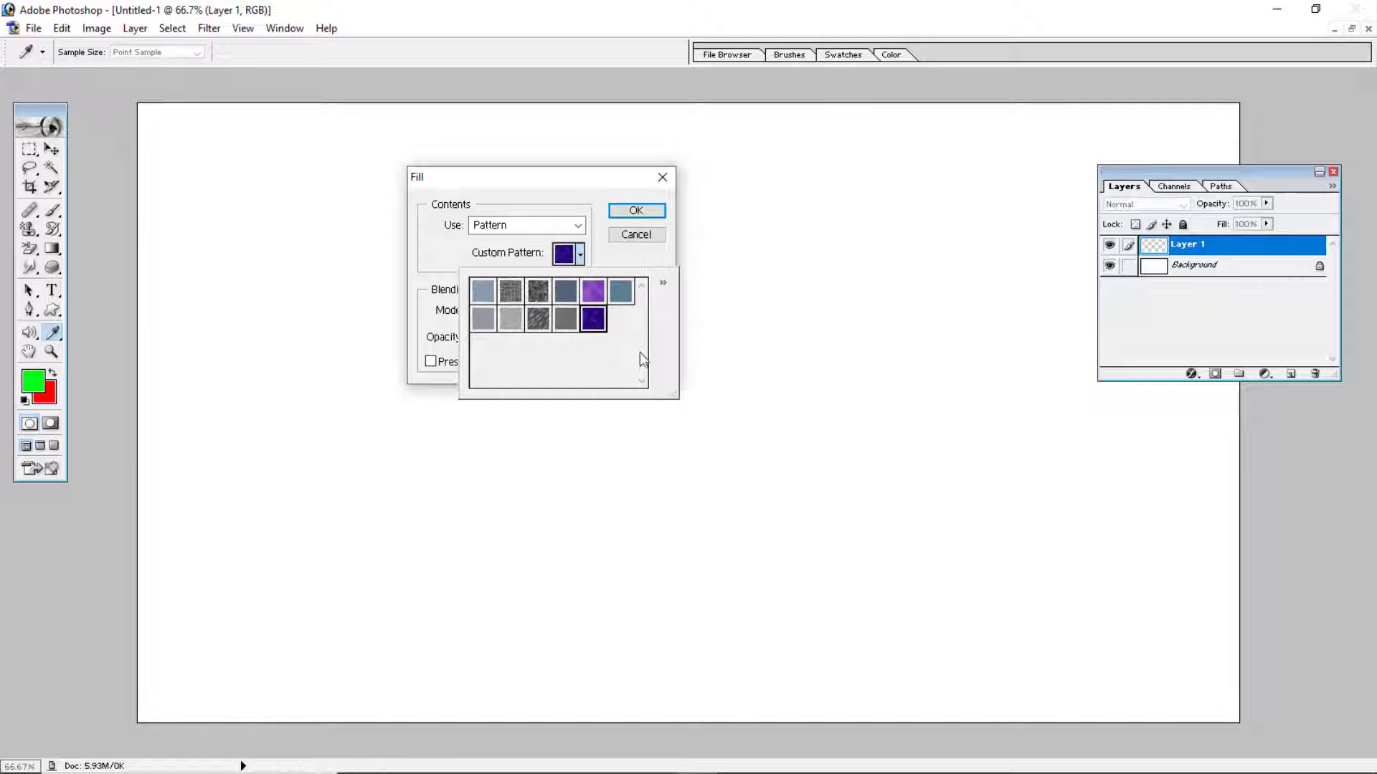
left_click(580, 254)
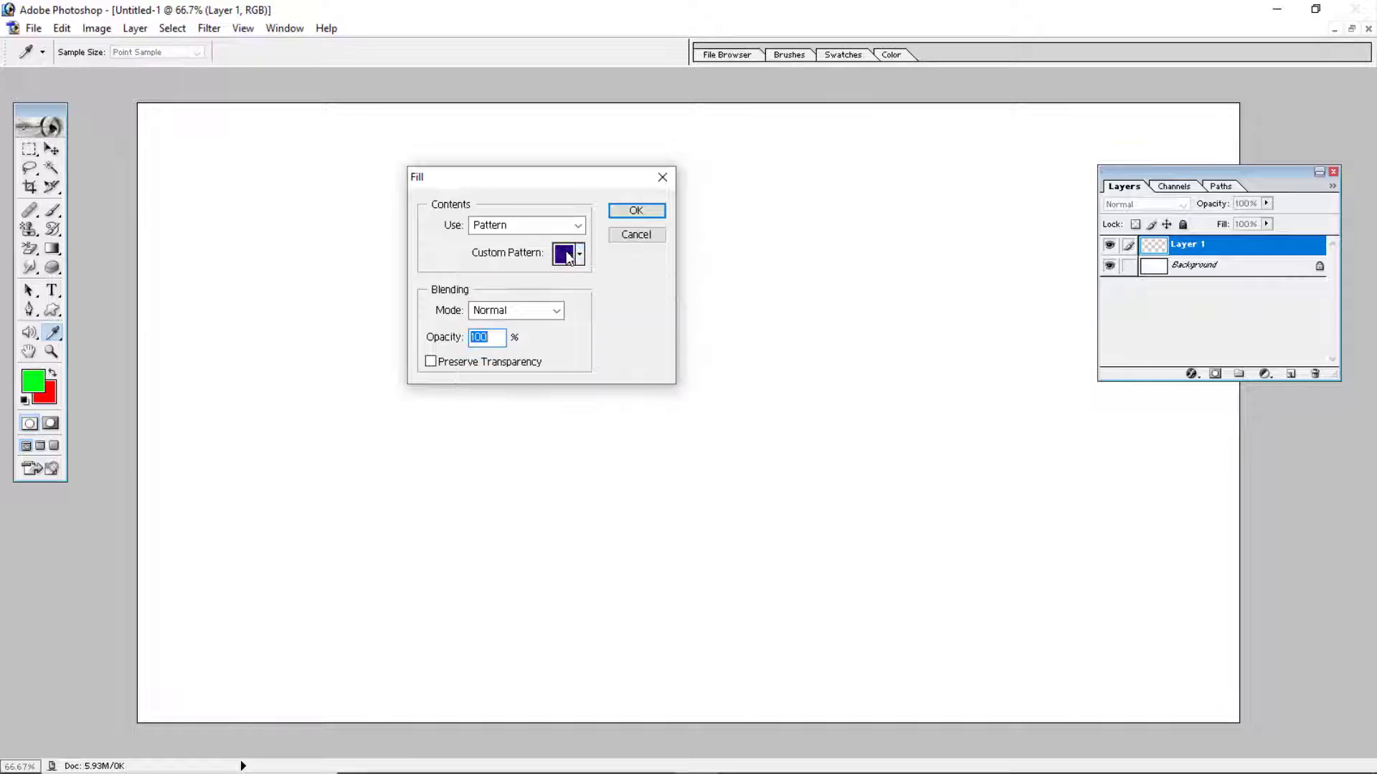
left_click(556, 312)
left_click(541, 328)
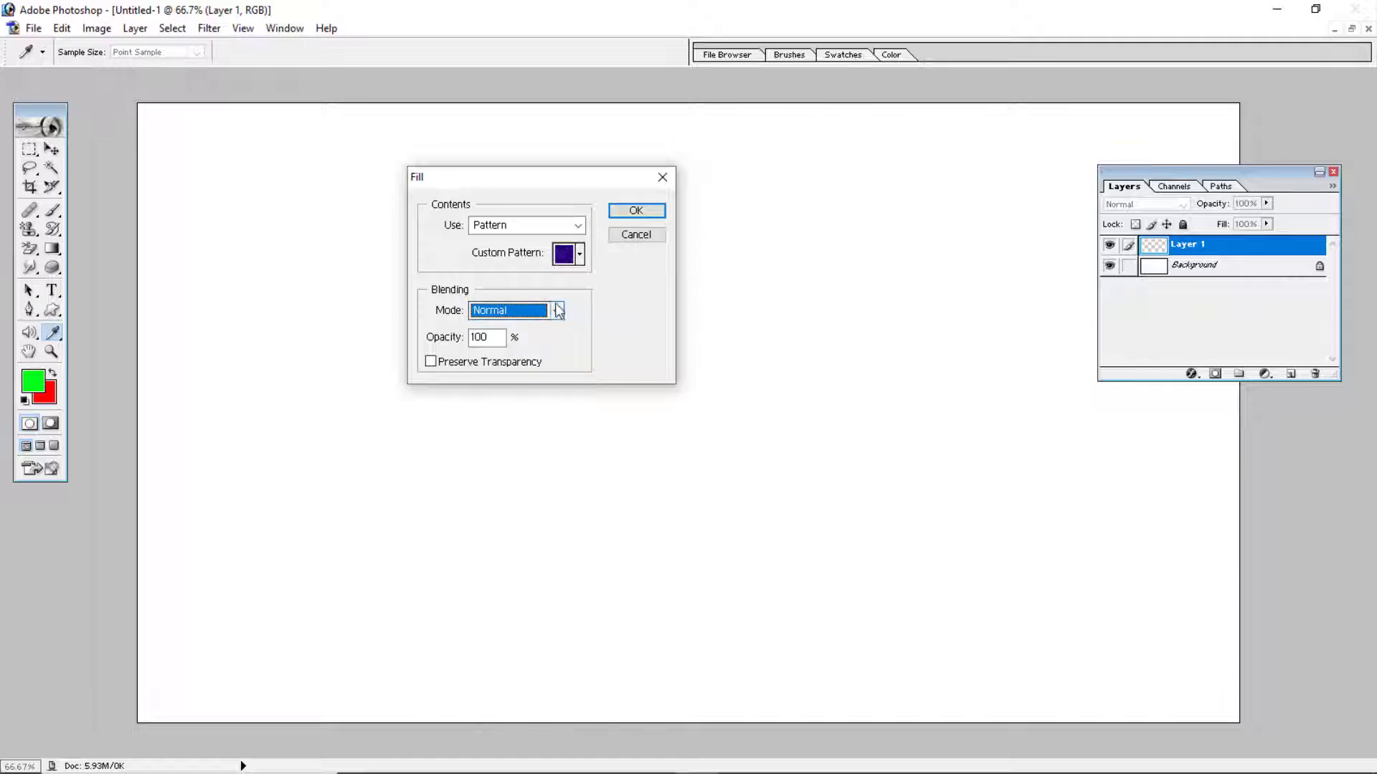
left_click(636, 211)
key("v")
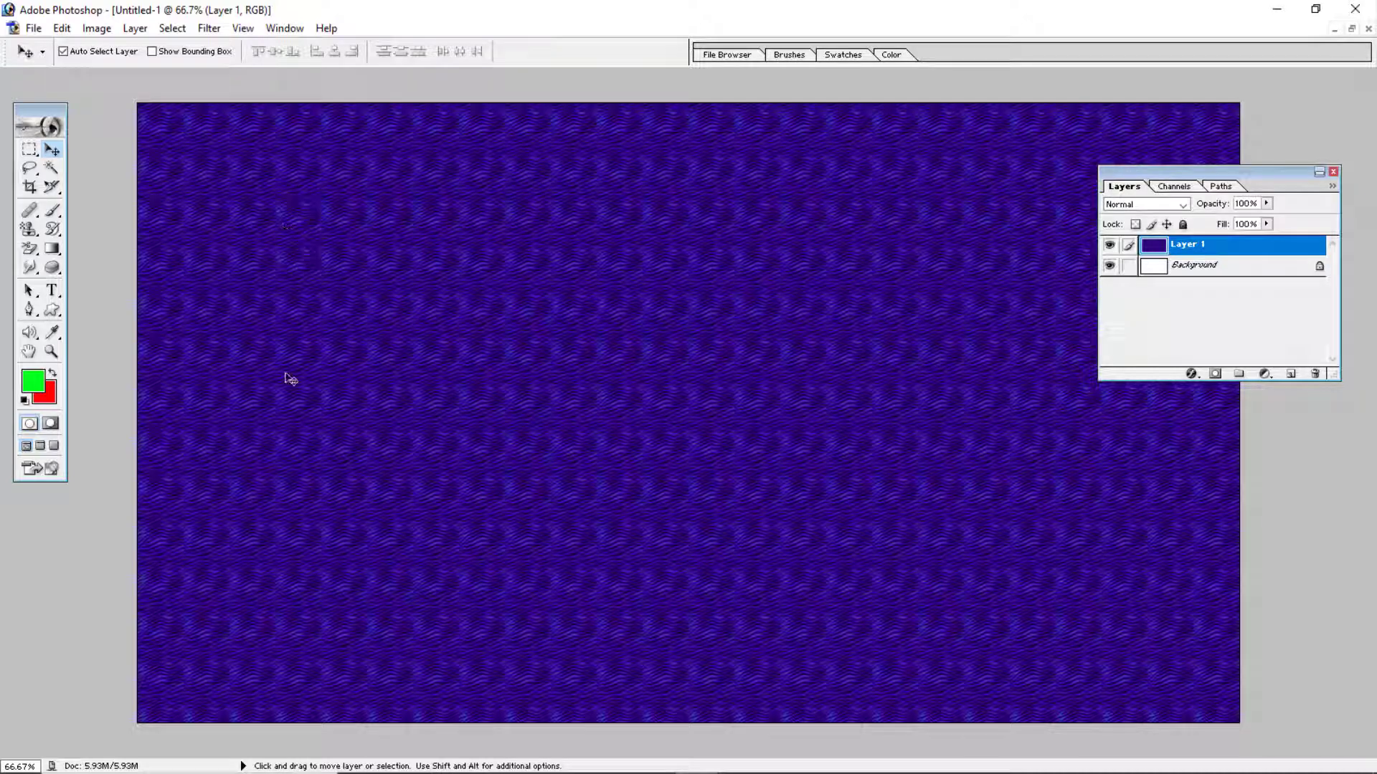
Step: Fill Layer 1 with the dark grey rough-textured custom pattern, the third swatch in the first row
left_click(62, 29)
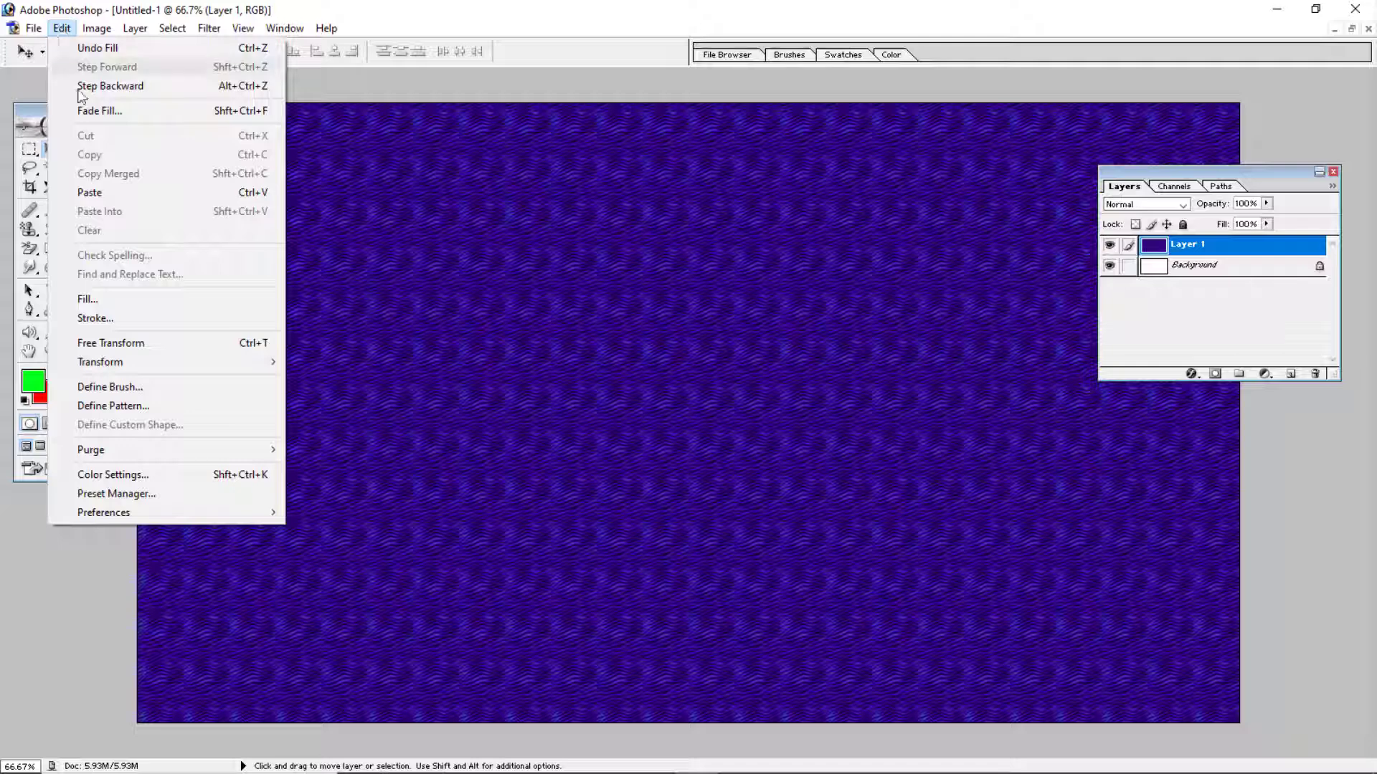
left_click(88, 299)
left_click(567, 256)
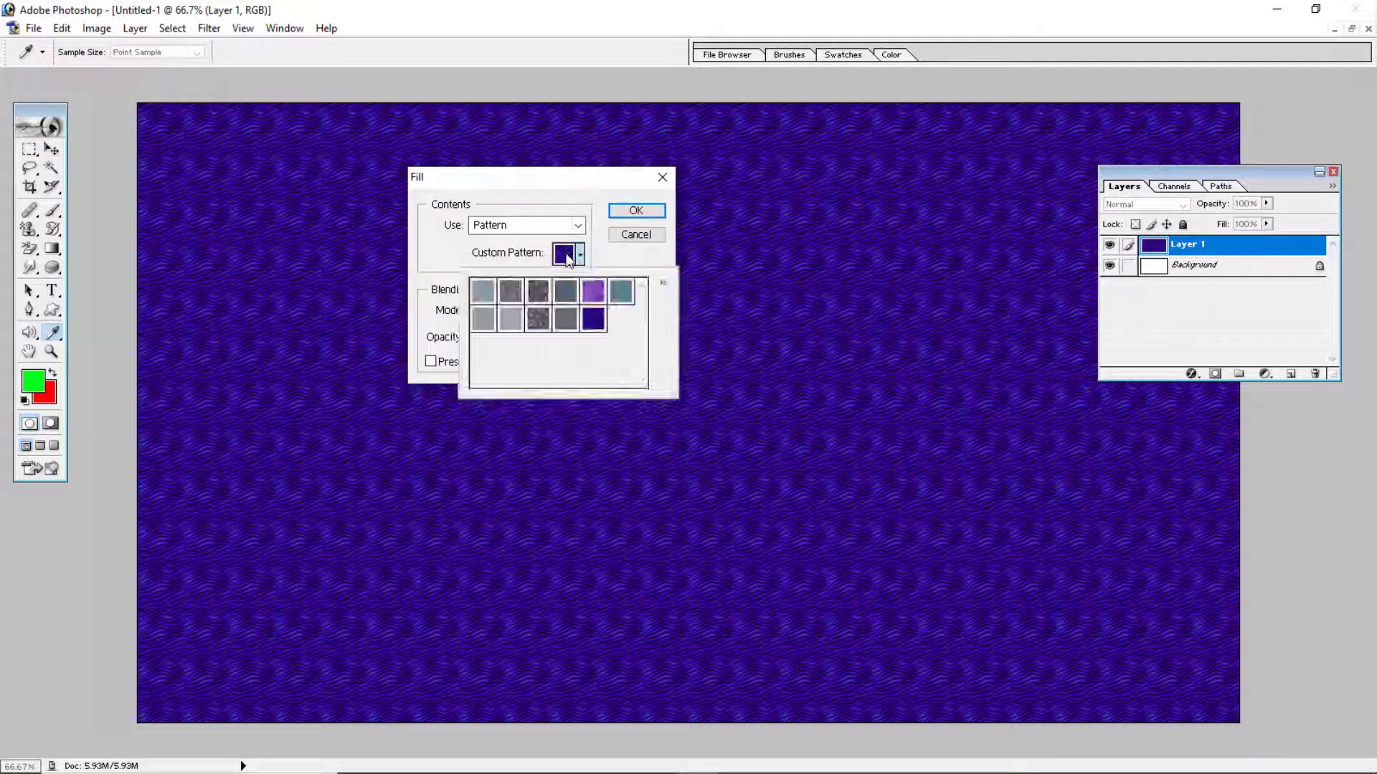
left_click(542, 293)
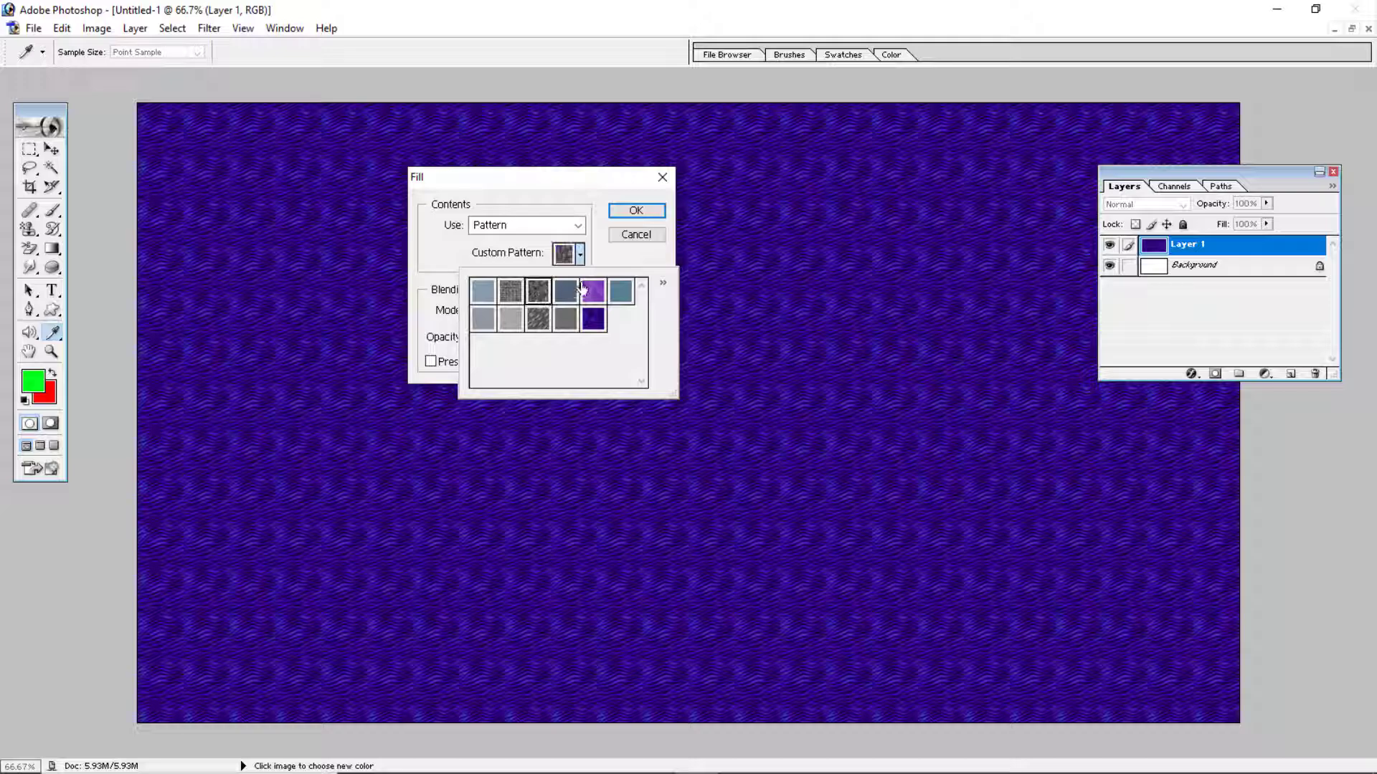
left_click(568, 252)
left_click(644, 210)
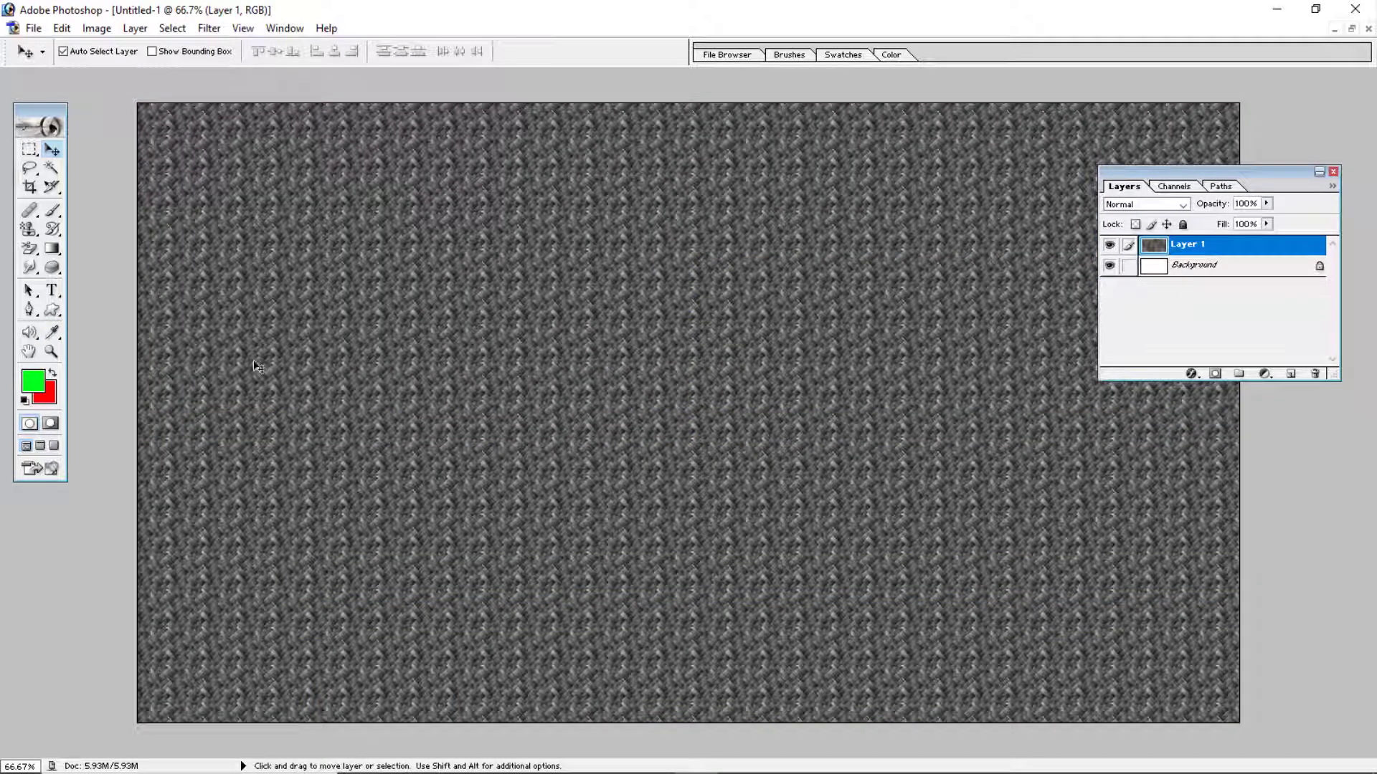
Step: Add a Pattern Overlay effect to Layer 1 using the red rock pattern from the Rock Patterns set
left_click(1192, 374)
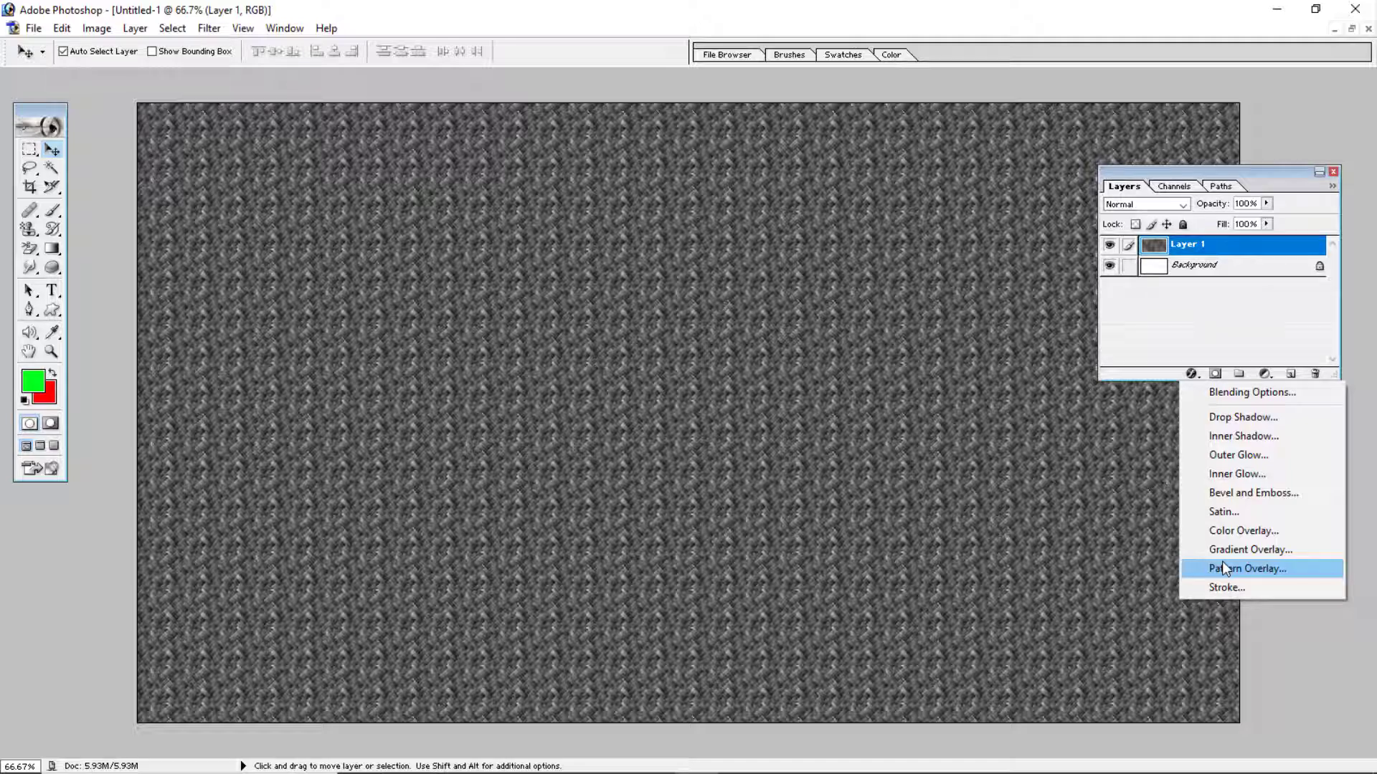
left_click(1222, 561)
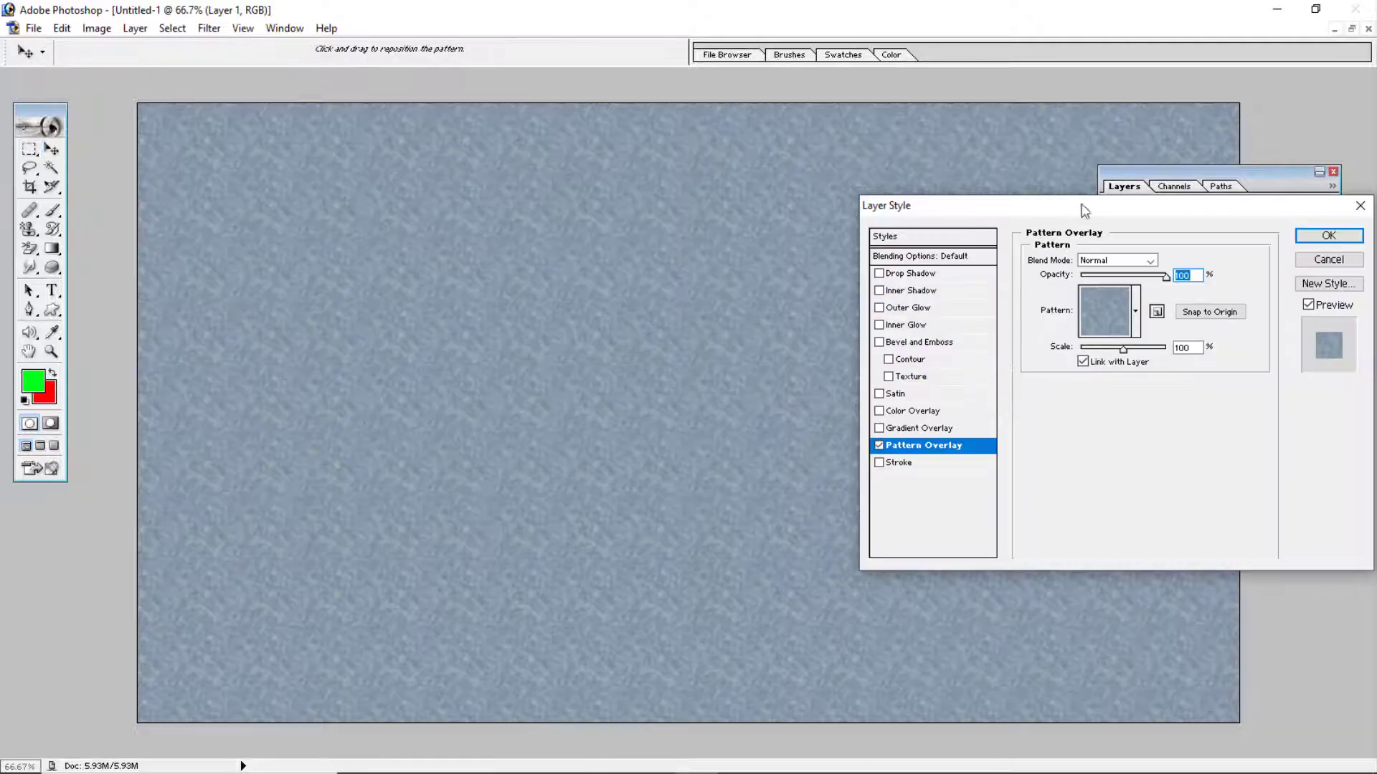
left_click_drag(1082, 207, 510, 188)
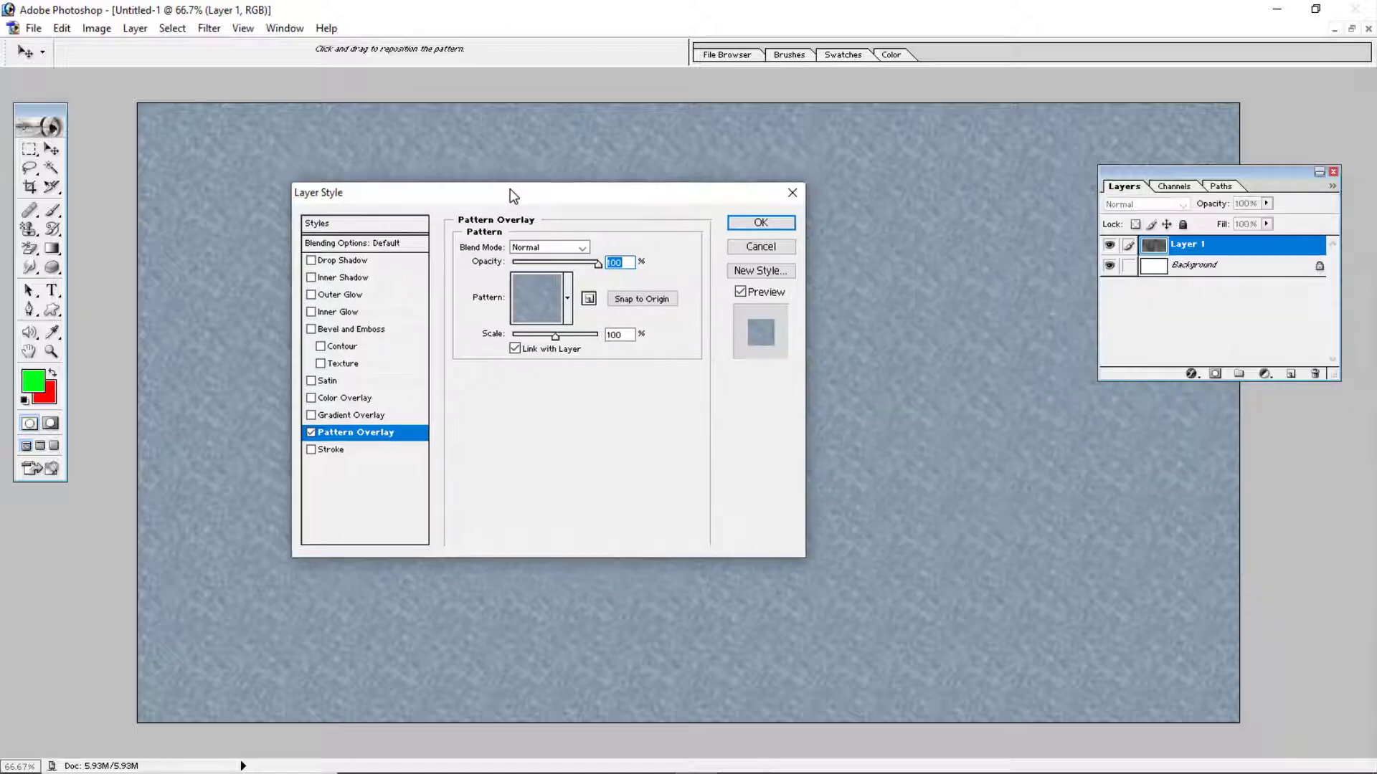
left_click(564, 293)
left_click(631, 337)
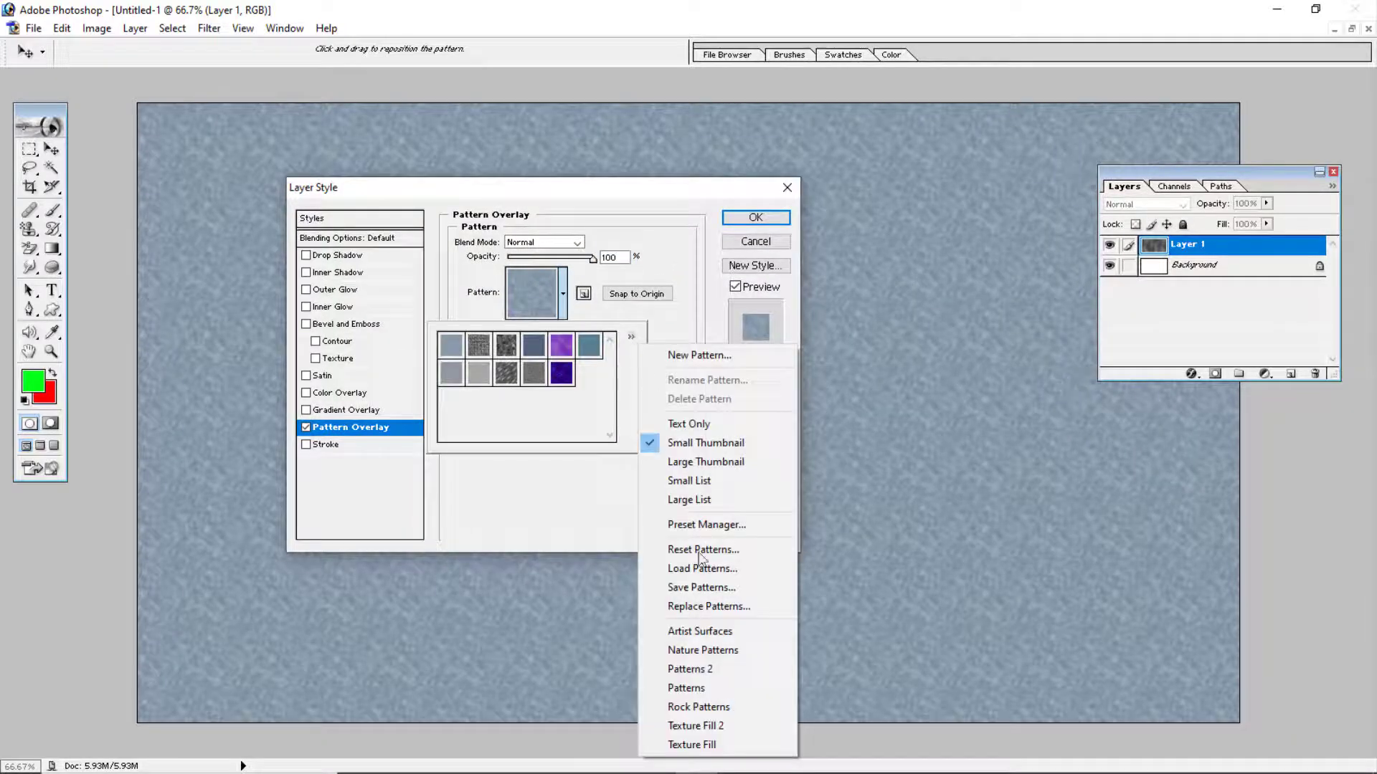
left_click(712, 705)
left_click(624, 302)
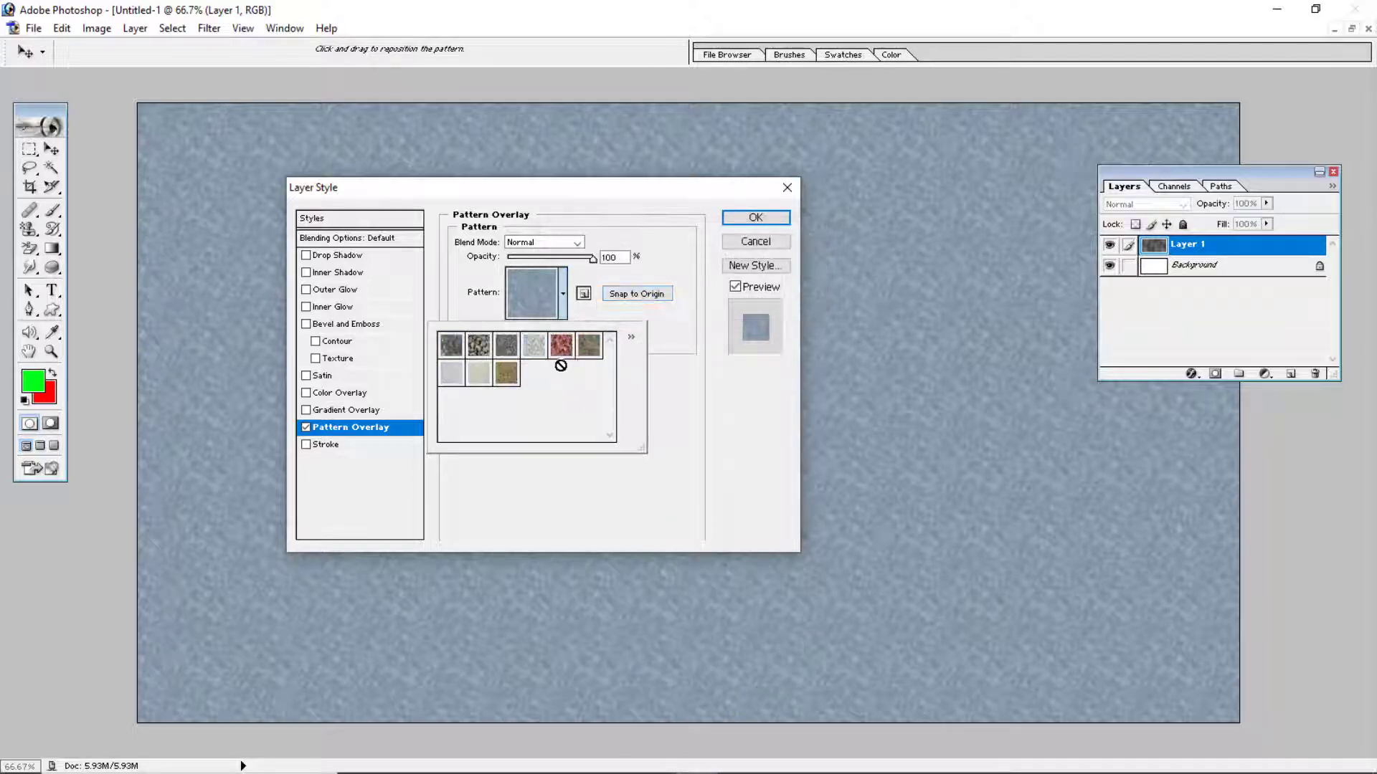
left_click(562, 347)
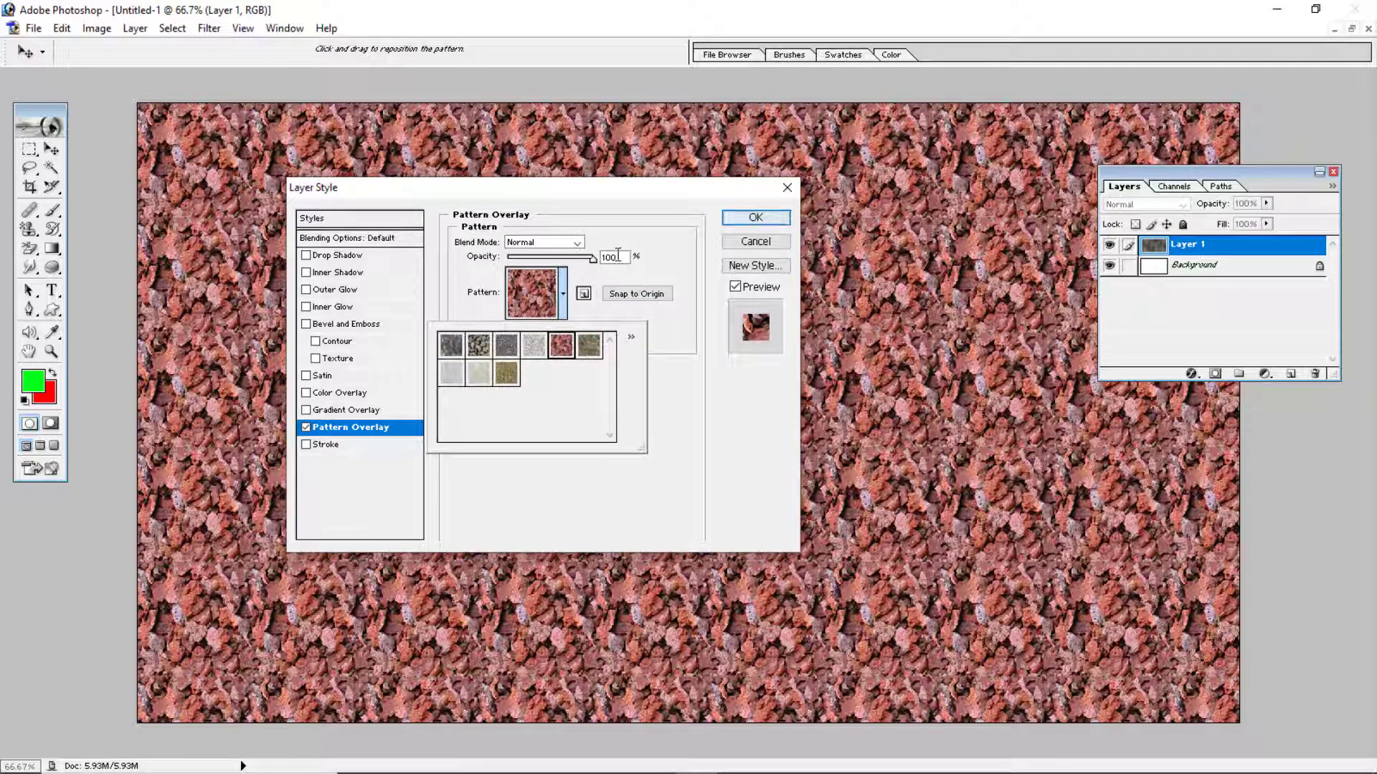
left_click(618, 294)
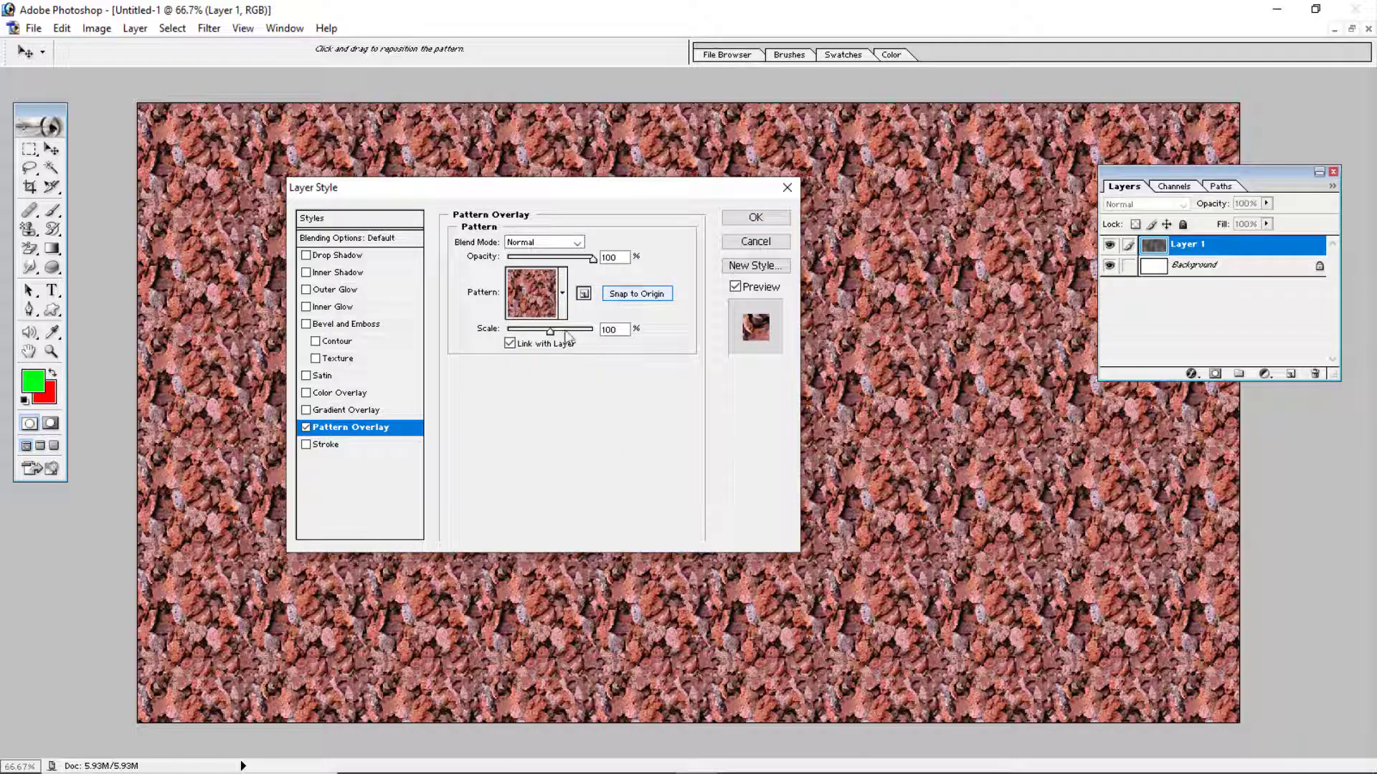
Step: Set the Pattern Overlay scale to 358% and apply the layer style
mouse_move(550, 332)
left_mouse_down()
mouse_move(589, 332)
mouse_move(537, 332)
left_mouse_up()
left_click(755, 217)
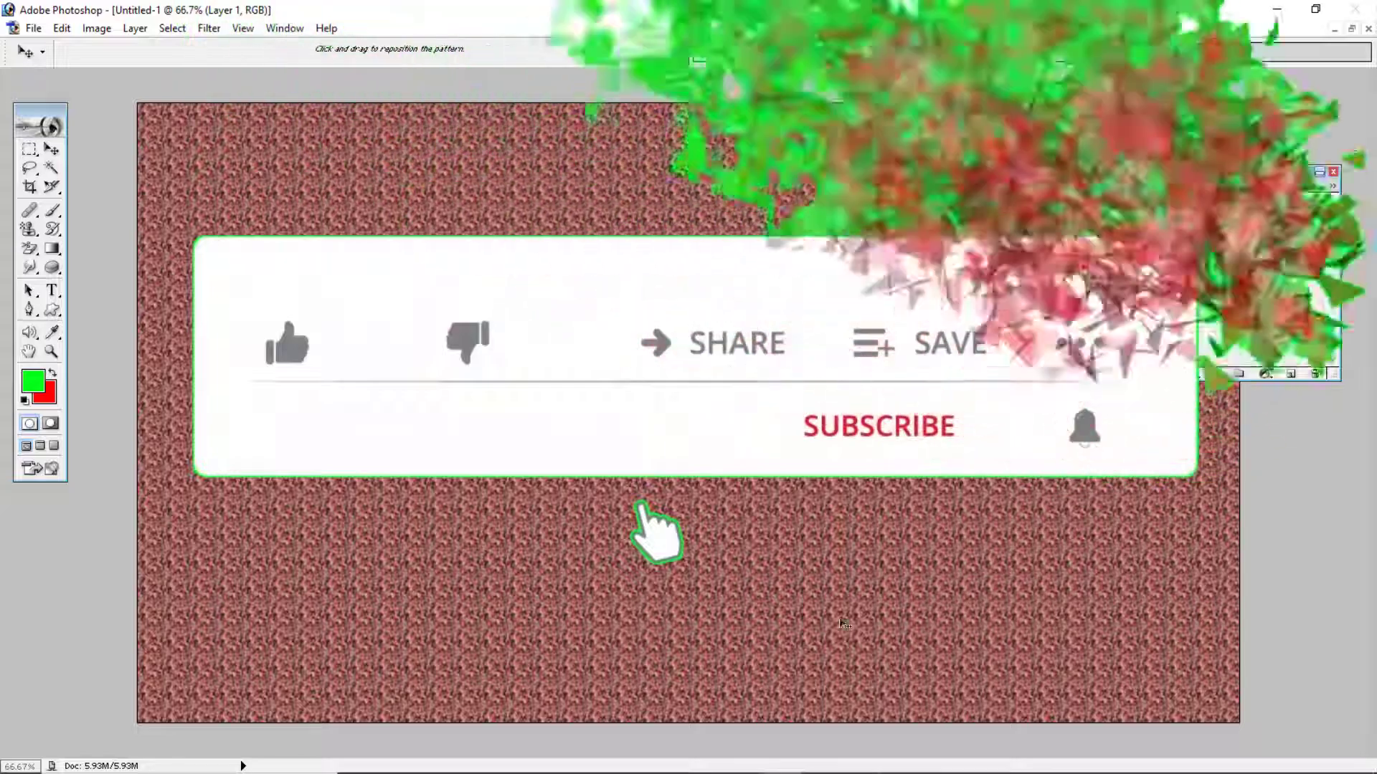
left_click(1268, 9)
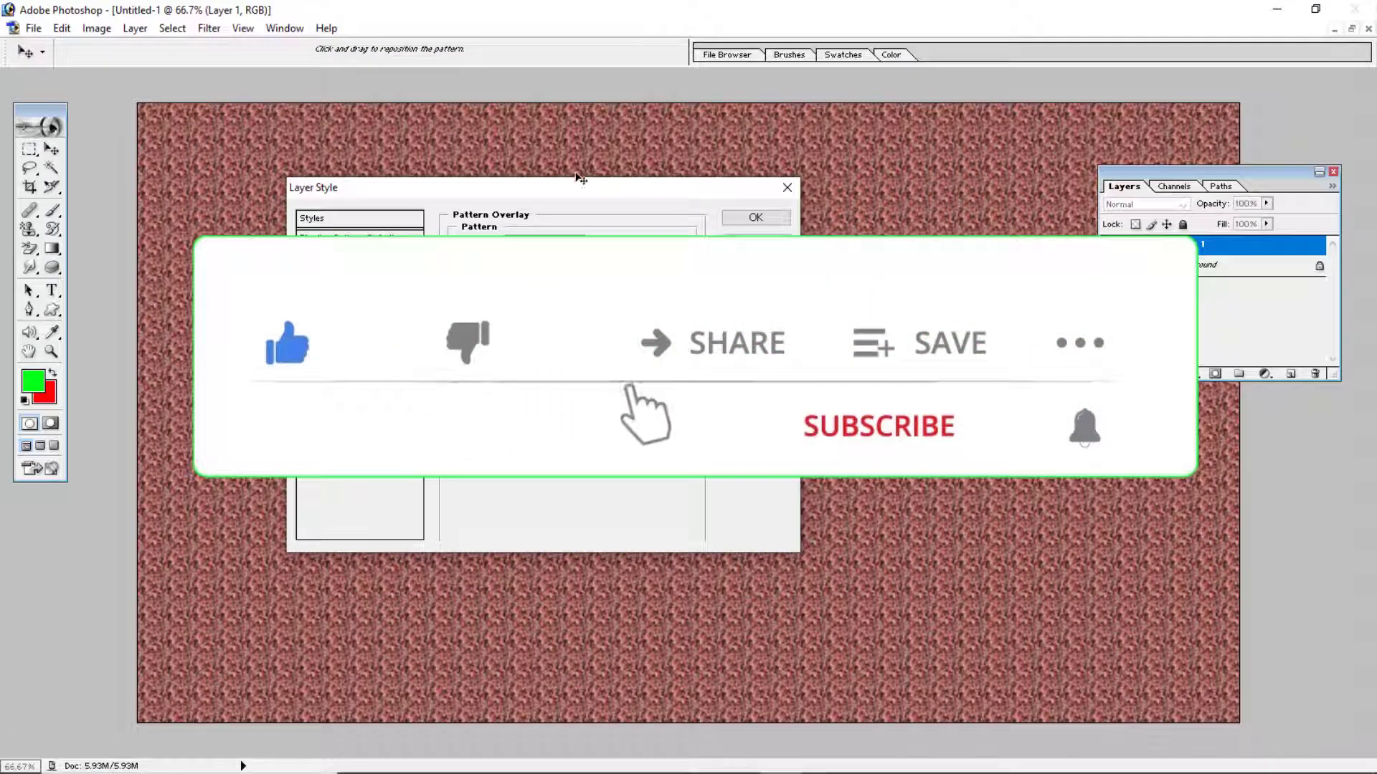
left_click_drag(581, 178, 936, 196)
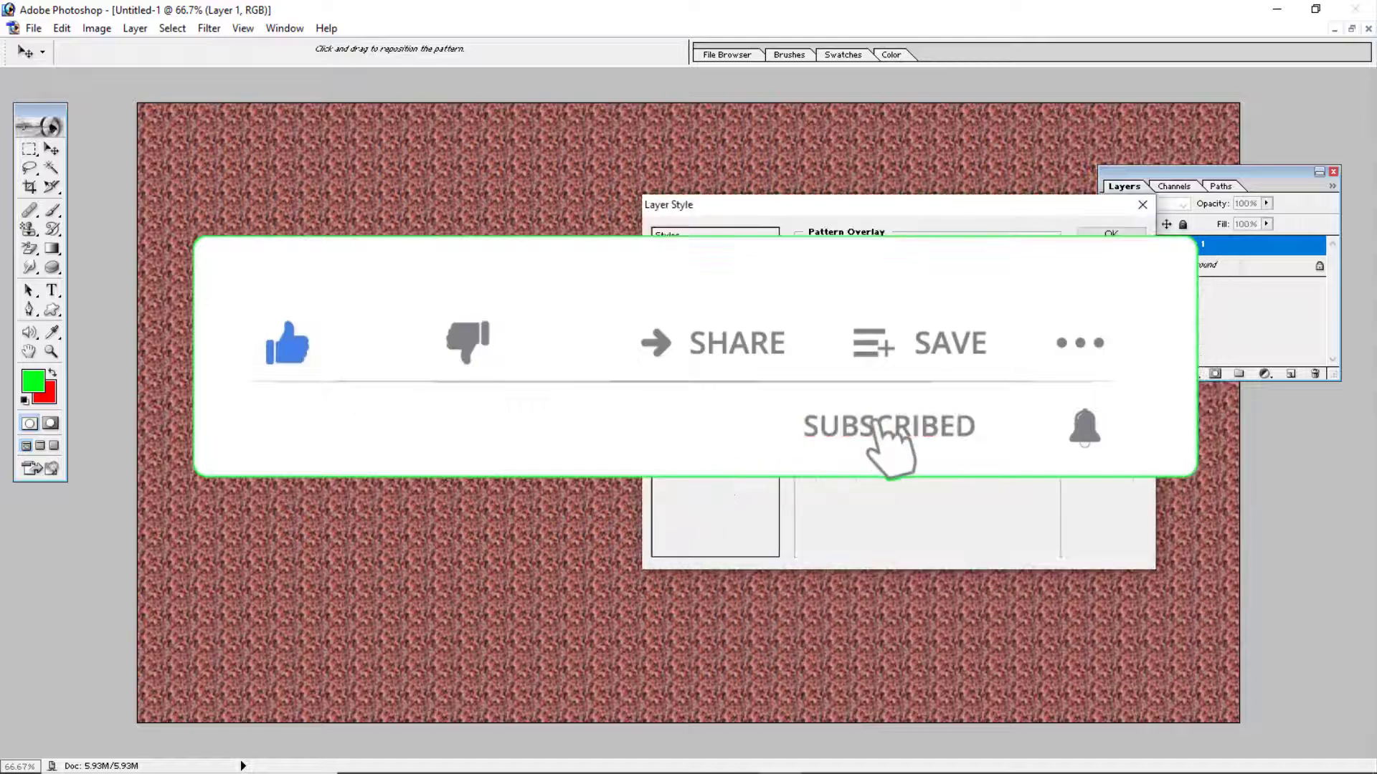
left_click_drag(893, 335, 918, 351)
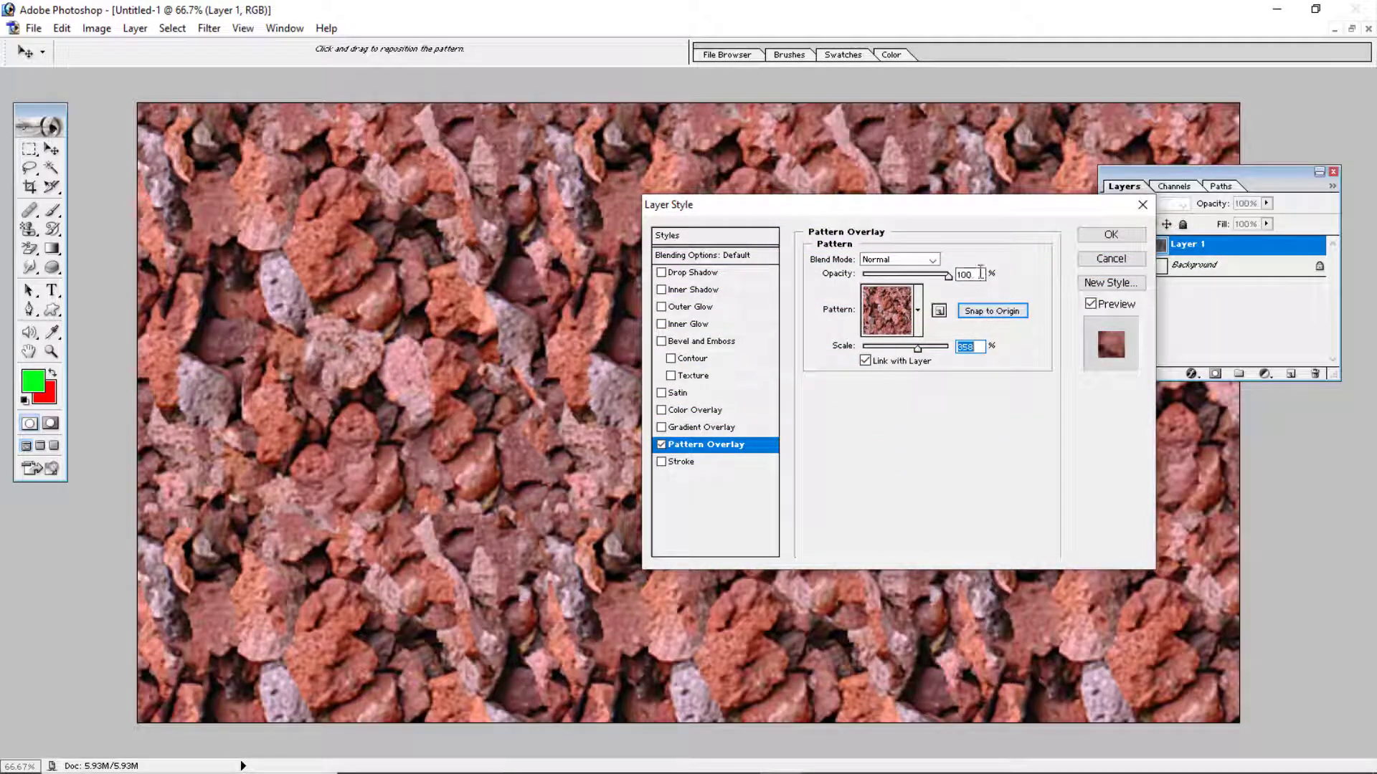
left_click(1110, 235)
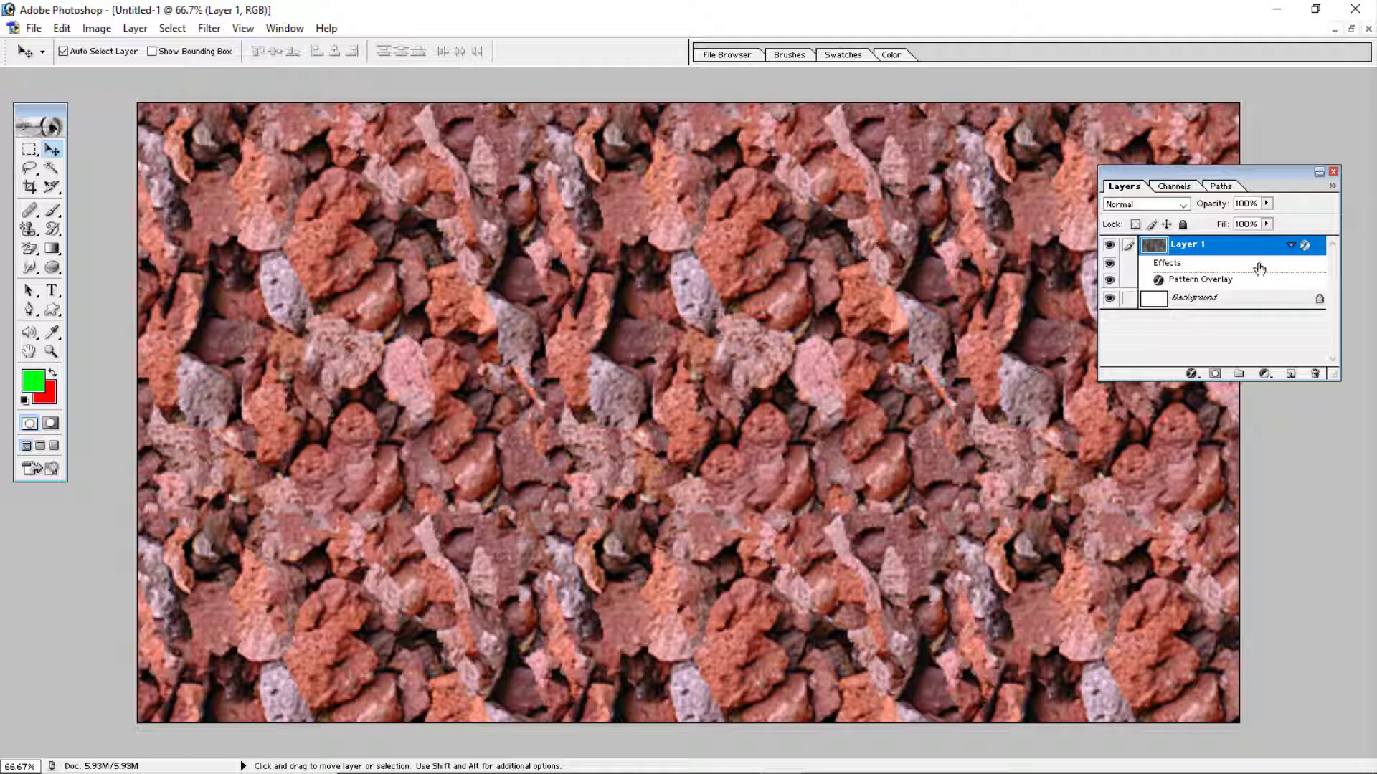
Step: Hide Layer 1 and fill a new layer above it with the red rock pattern in Normal mode at 100% opacity
left_click(1291, 374)
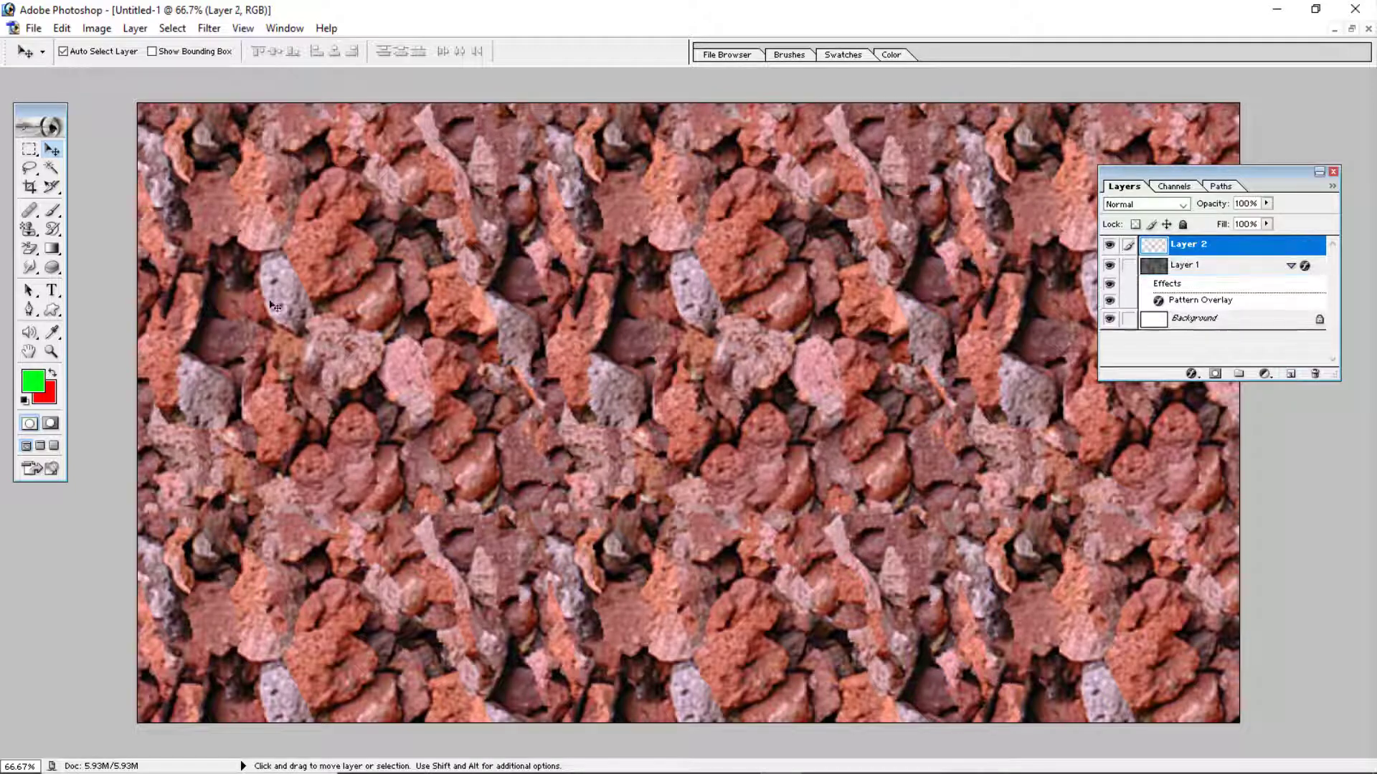
left_click(1109, 267)
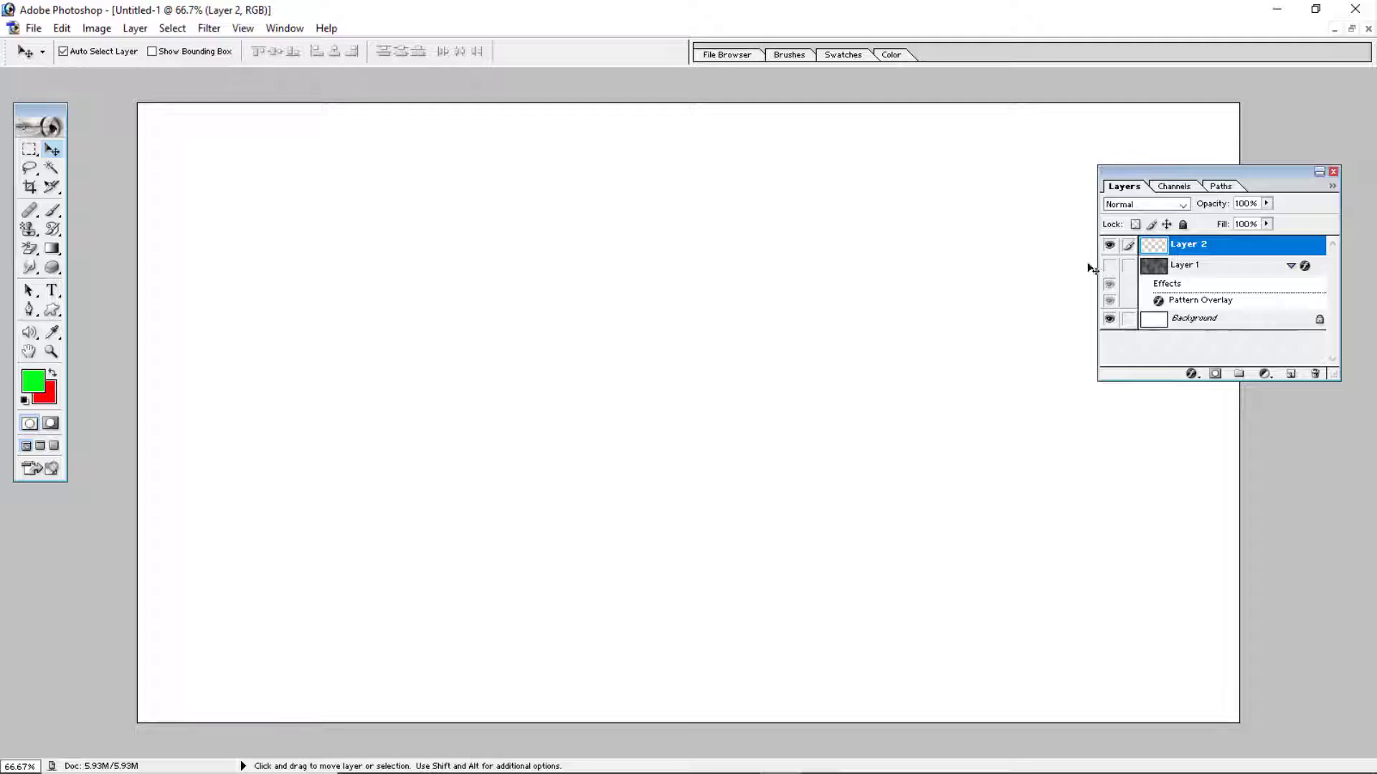
left_click(60, 30)
left_click(93, 300)
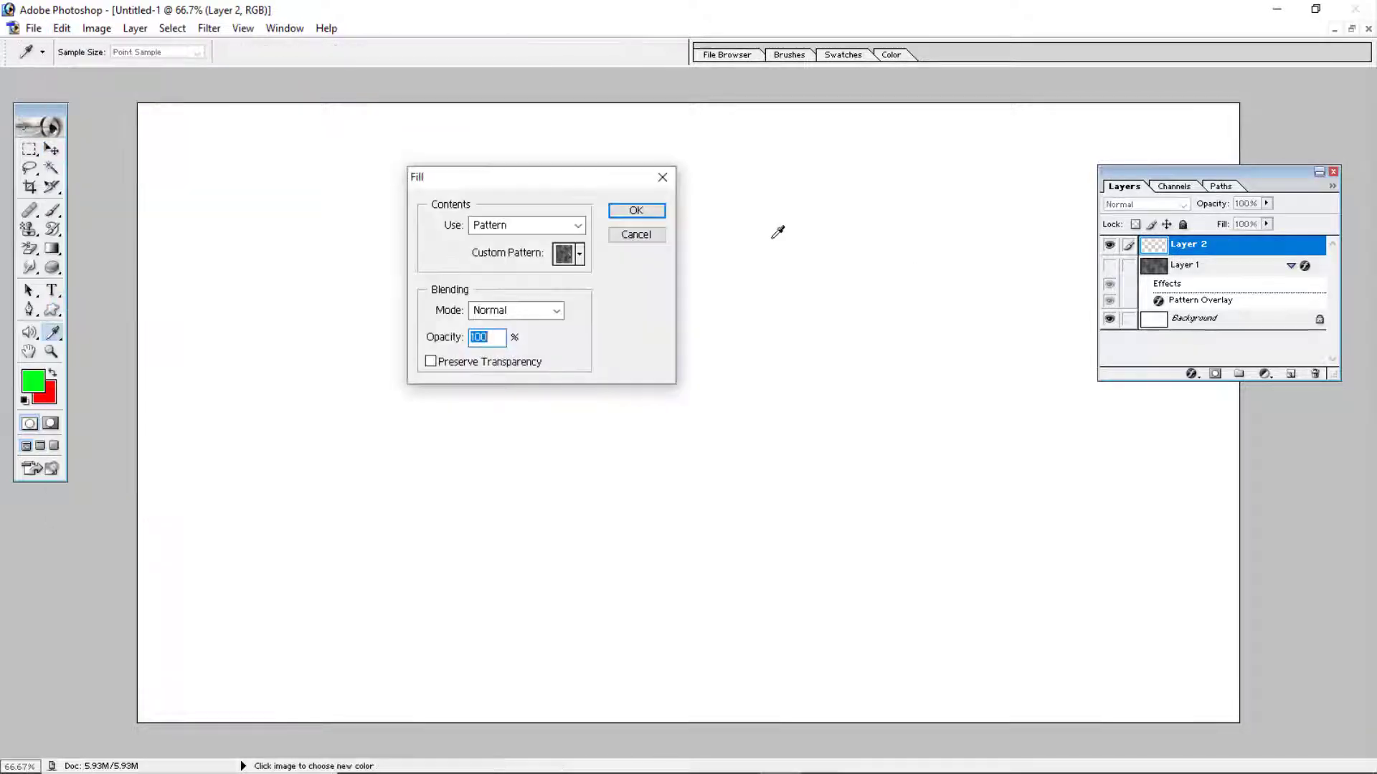
left_click(580, 255)
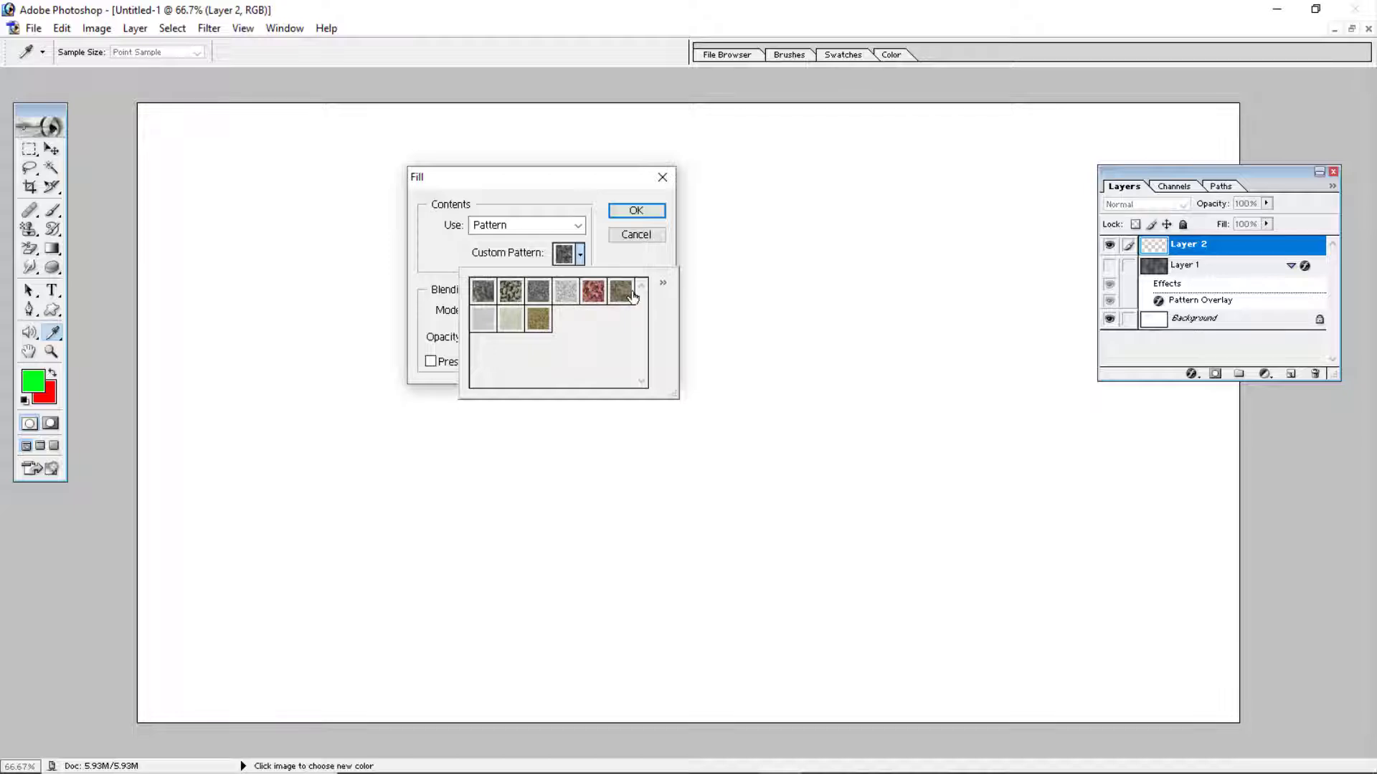
left_click(593, 291)
left_click(633, 213)
left_click(634, 213)
key("v")
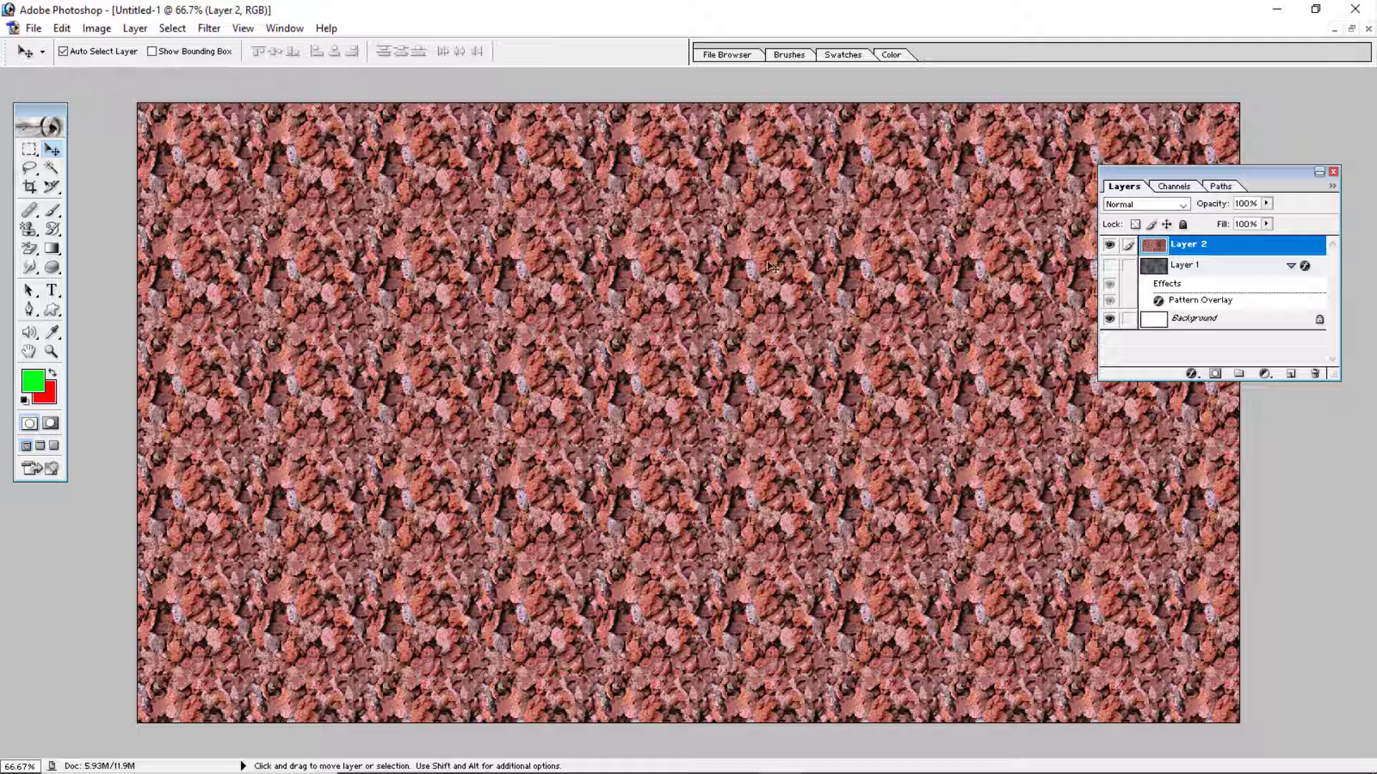
Step: Show Layer 1 and toggle Layer 2's visibility to compare the pattern fill with the scaled overlay, leaving Layer 2 hidden
left_click(1109, 267)
left_click(1111, 246)
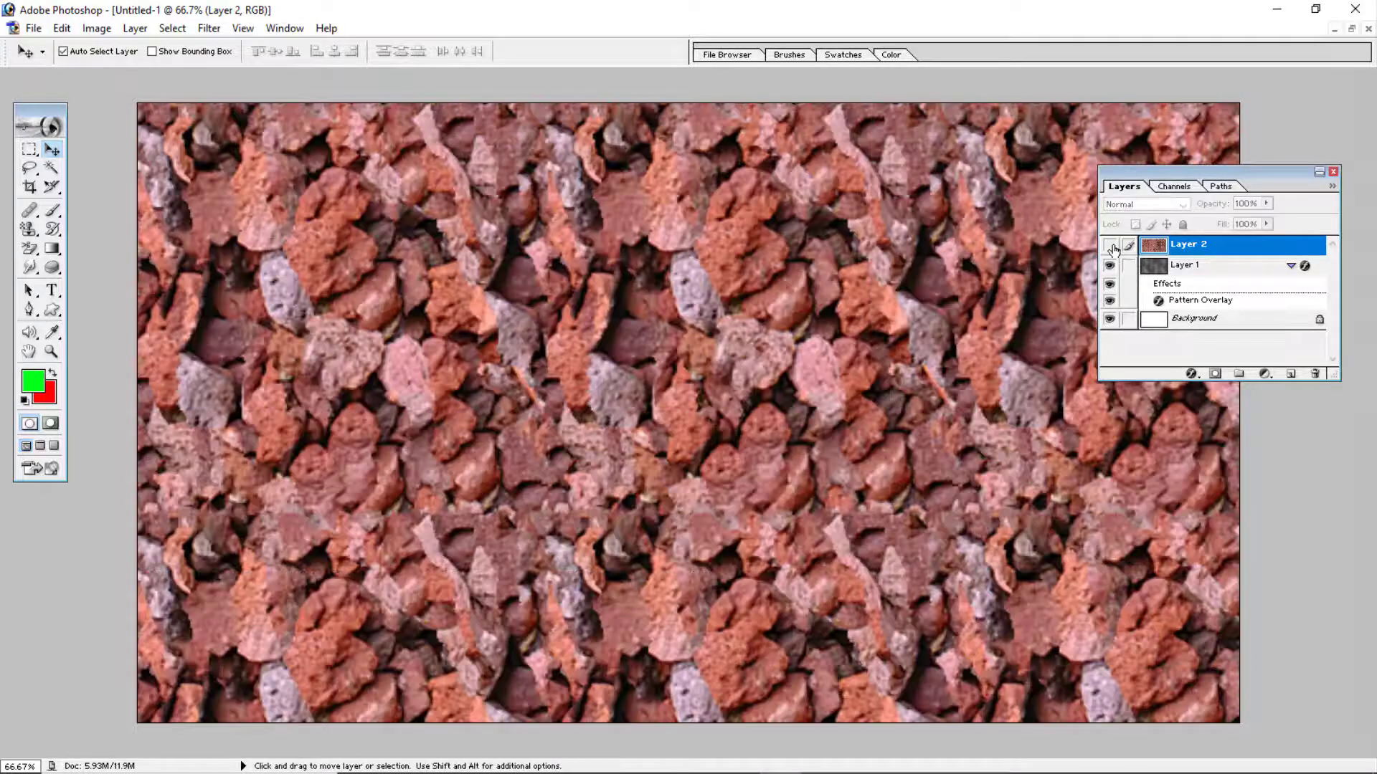
left_click(1111, 247)
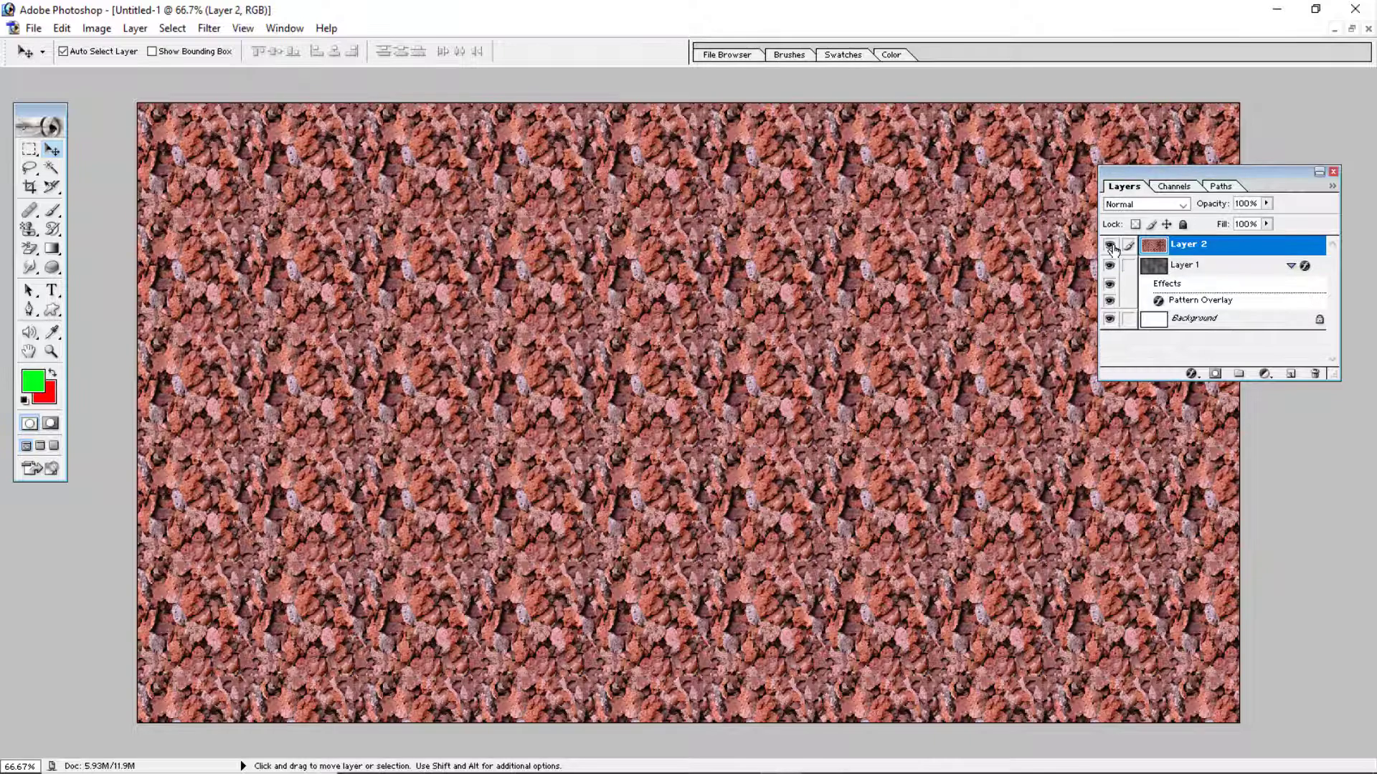
left_click(1111, 248)
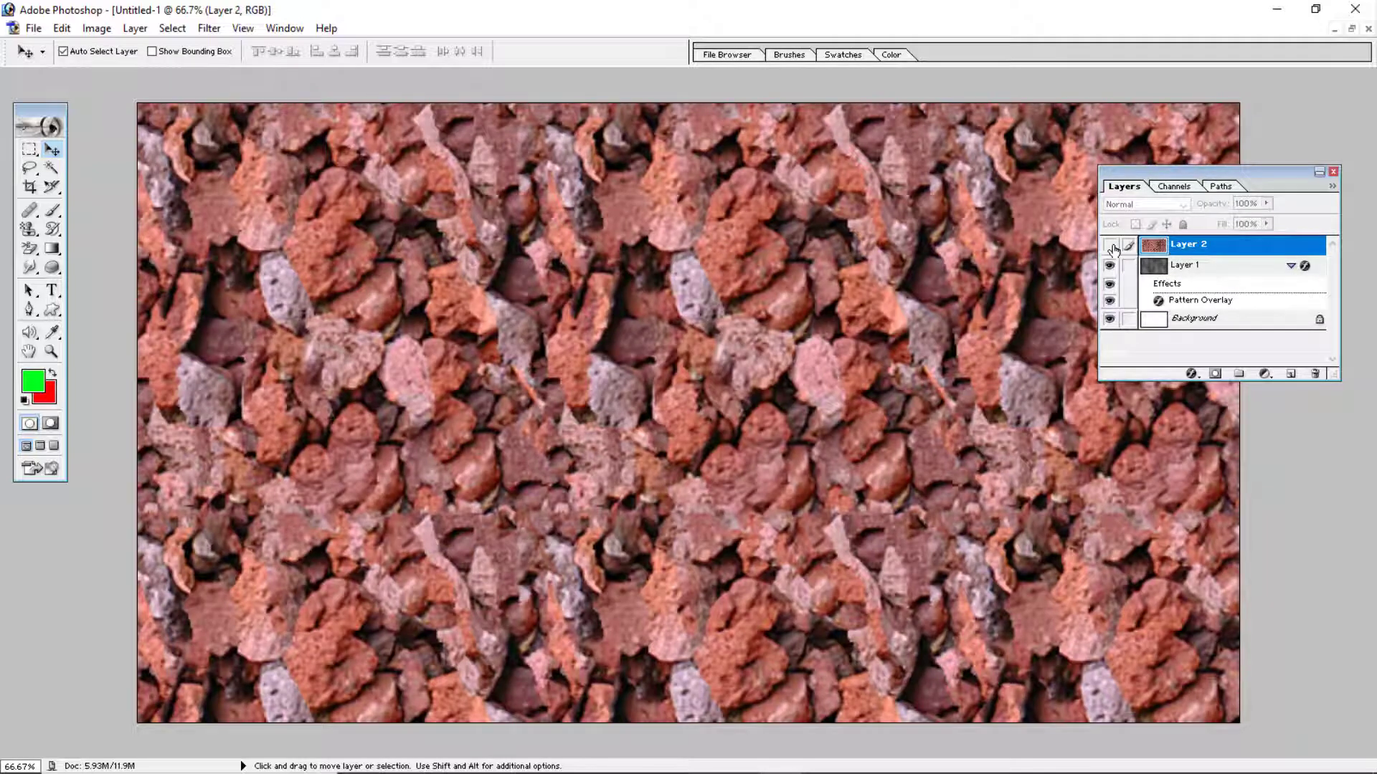
left_click(1111, 247)
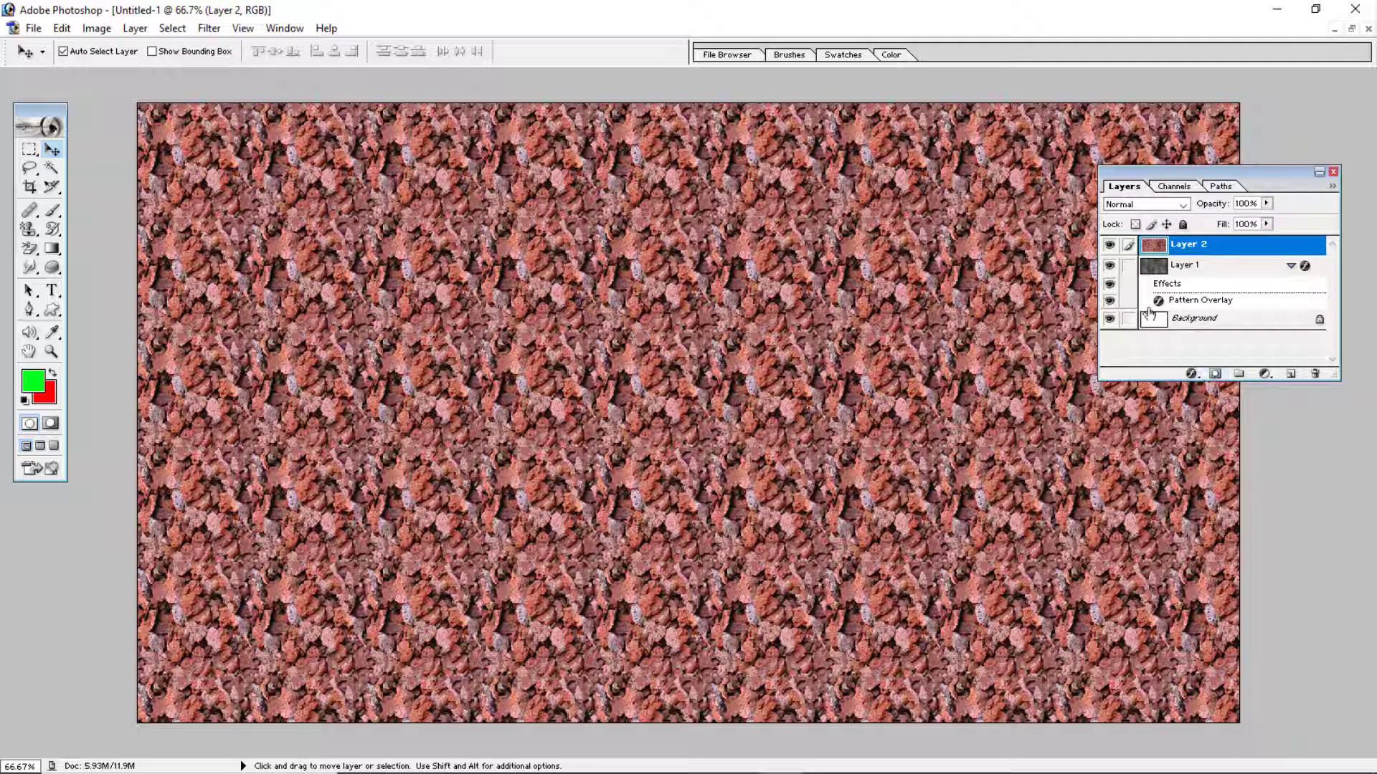
left_click(1110, 247)
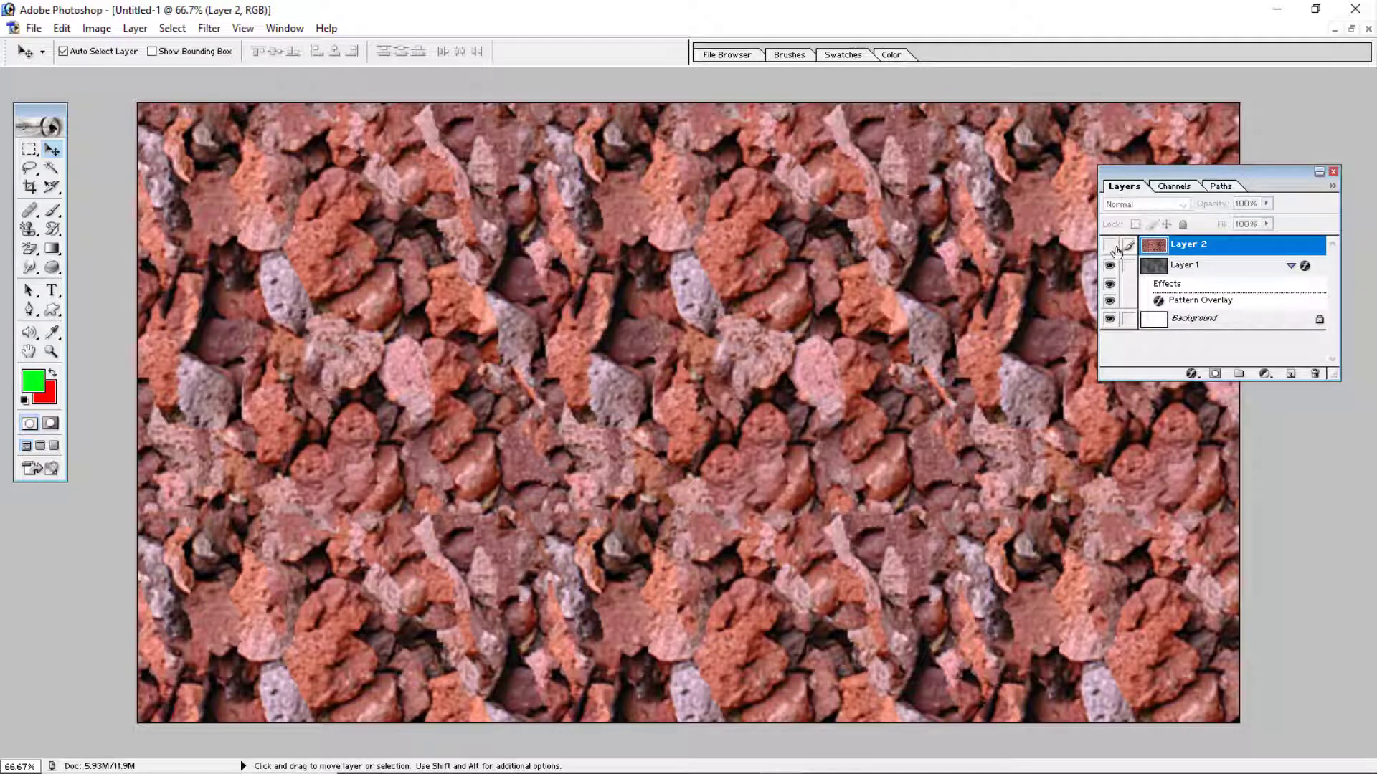
Step: Select Layer 1 and look through the available layer blending modes, keeping Normal
left_click(1169, 267)
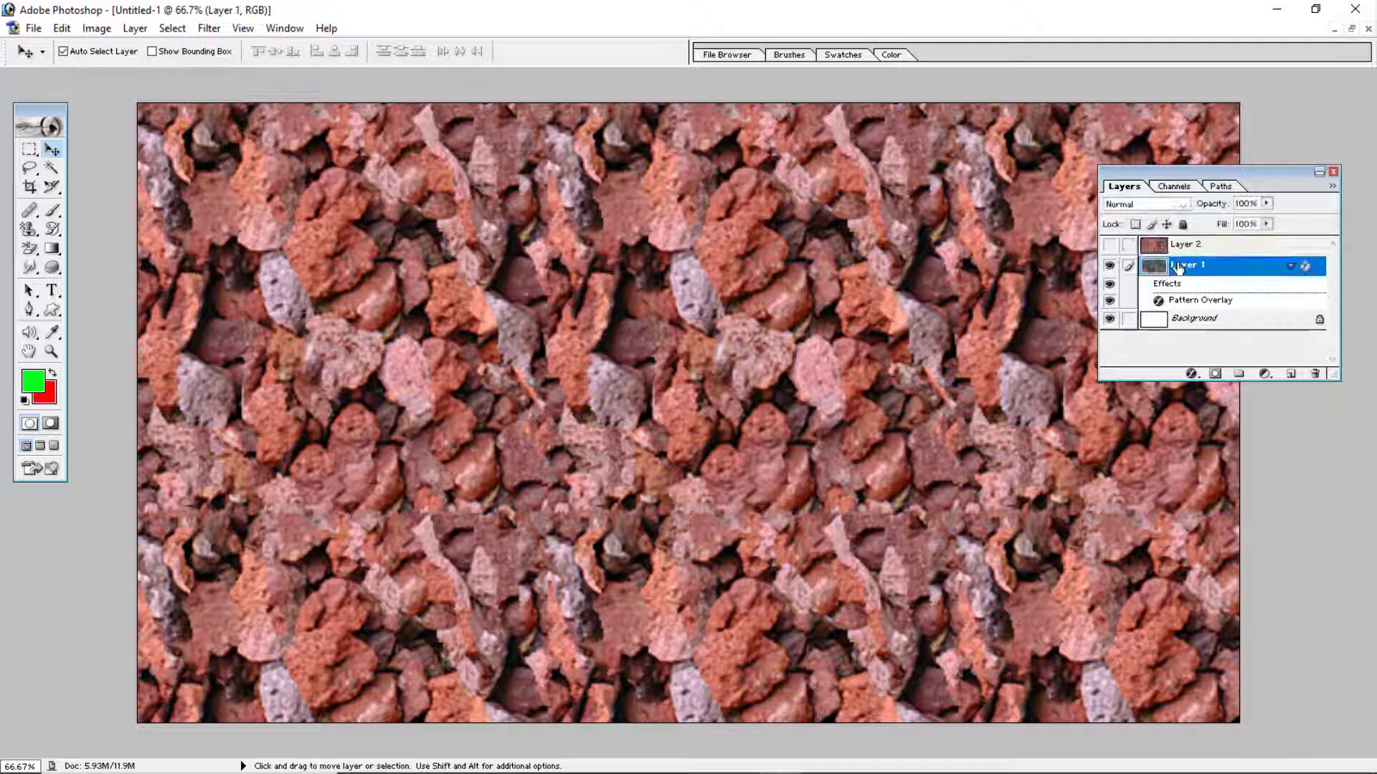
left_click(1179, 206)
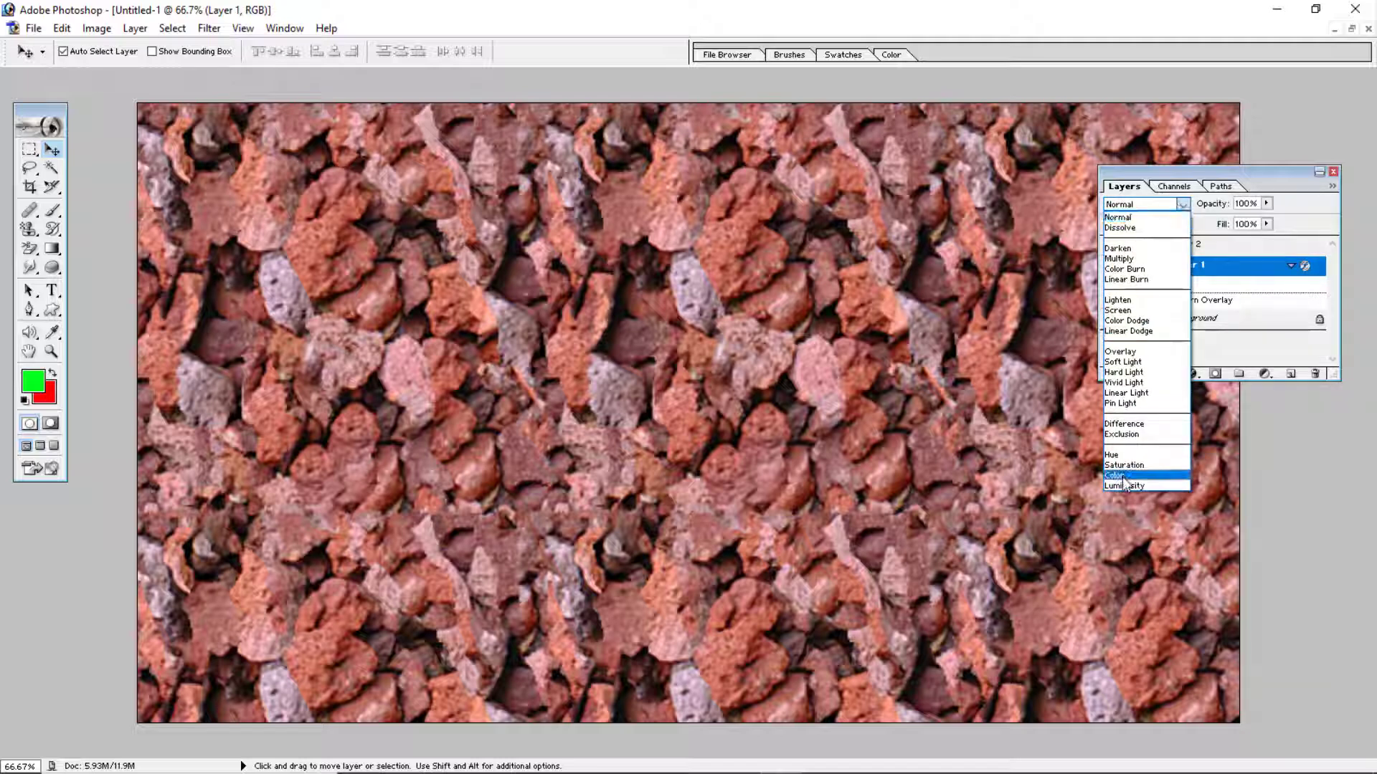
left_click(1190, 206)
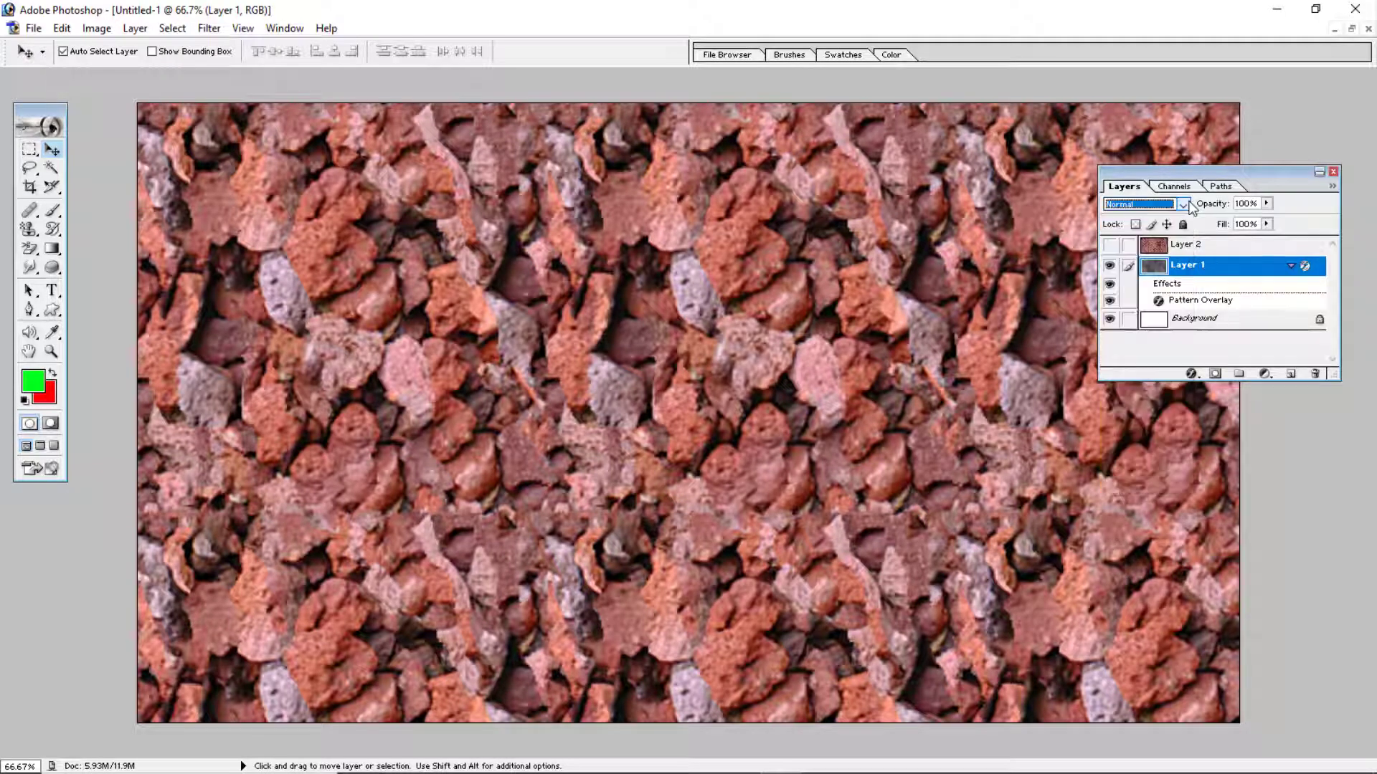
left_click(1183, 205)
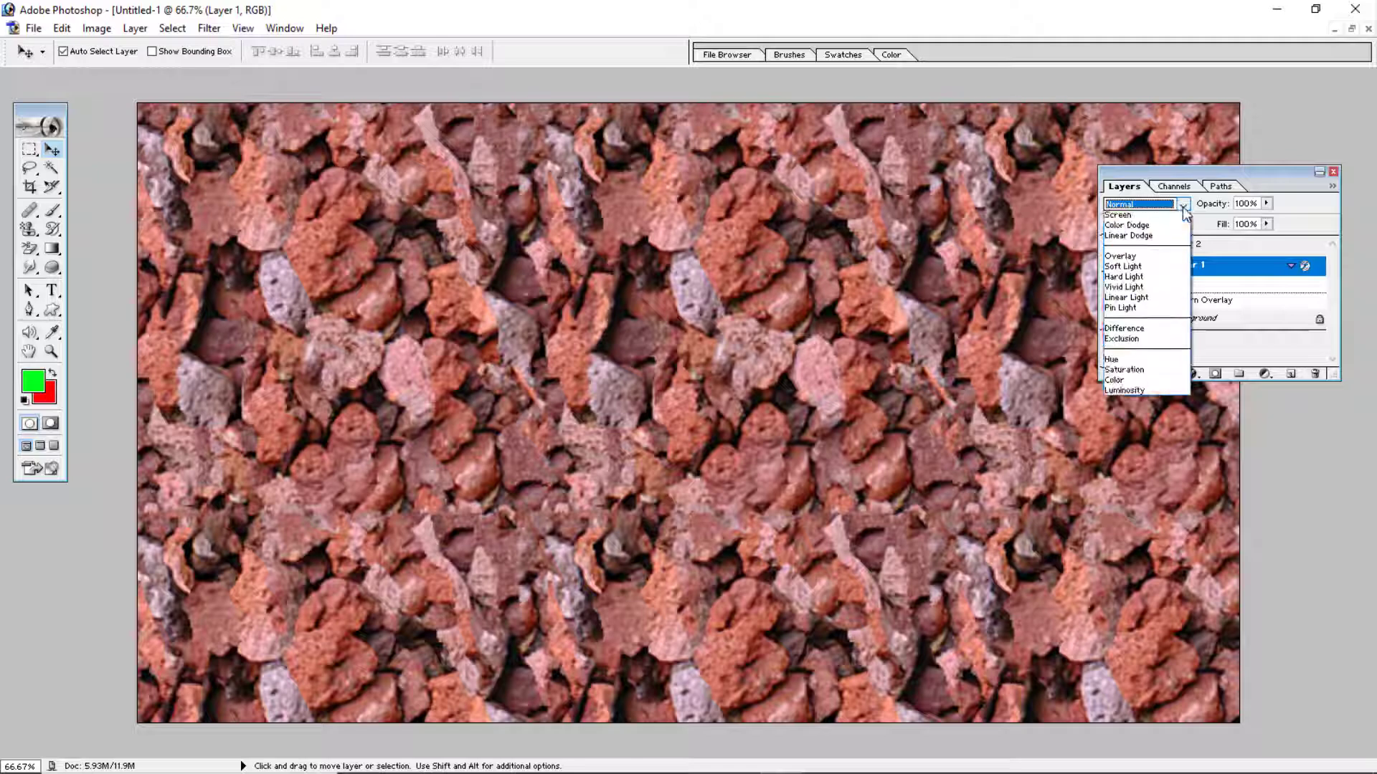
left_click(1183, 206)
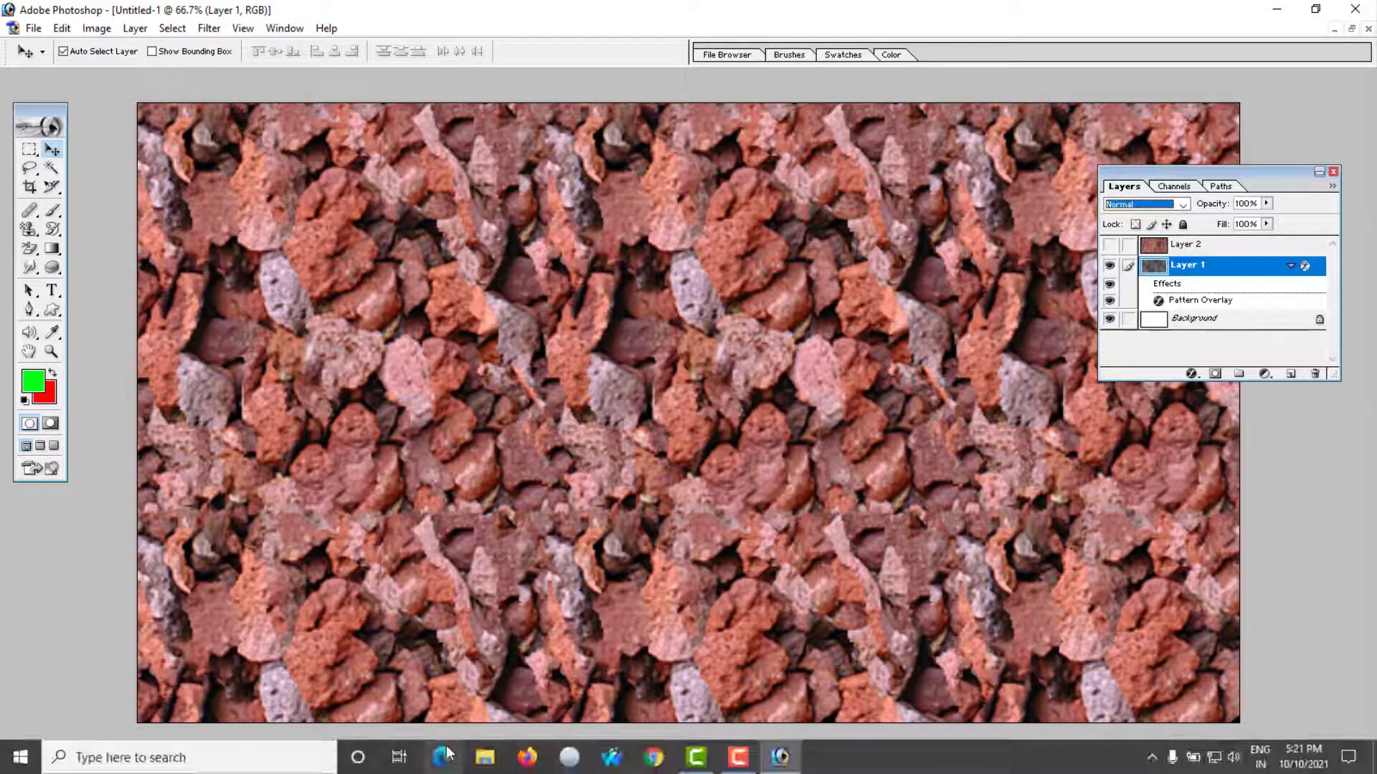
Step: Switch to the Edge browser, open YouTube and search for "photoshop blending modes in telugu"
left_click(443, 757)
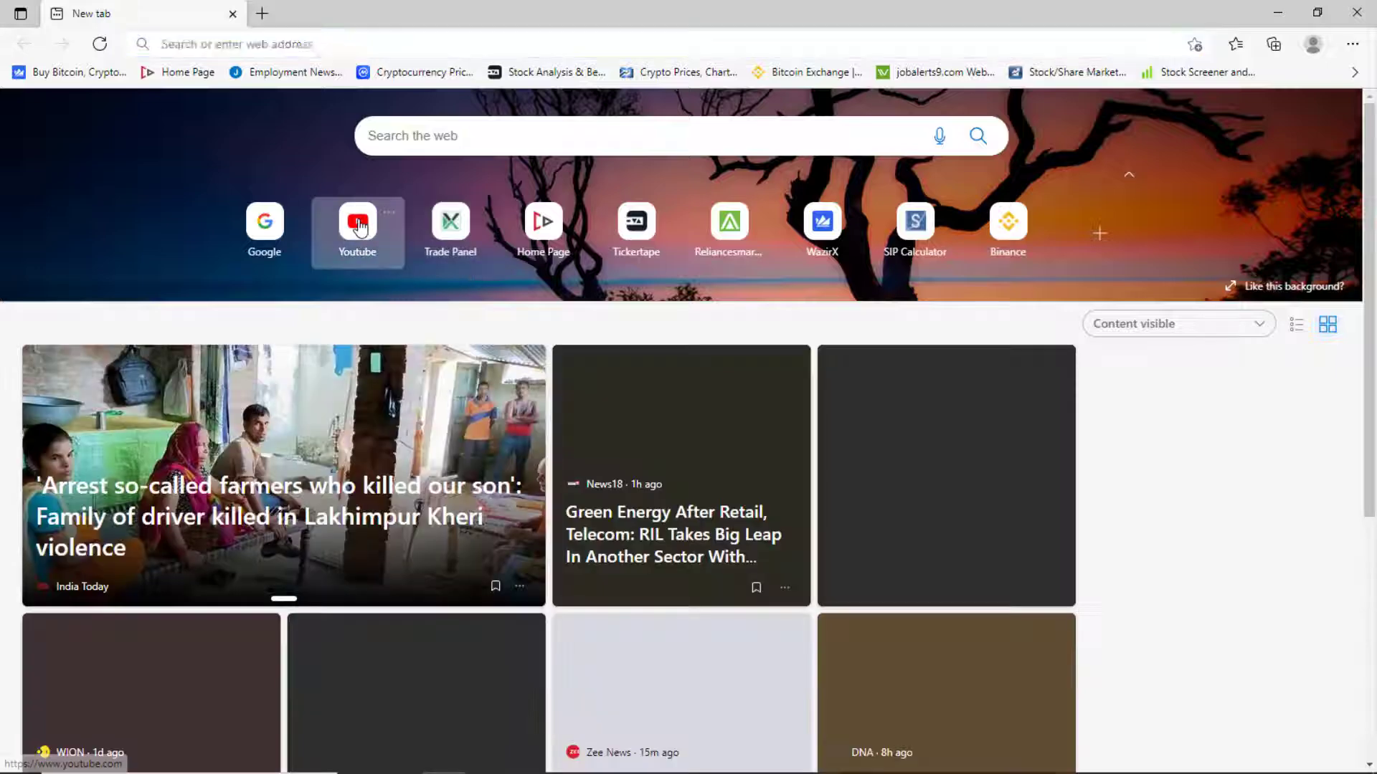
left_click(358, 224)
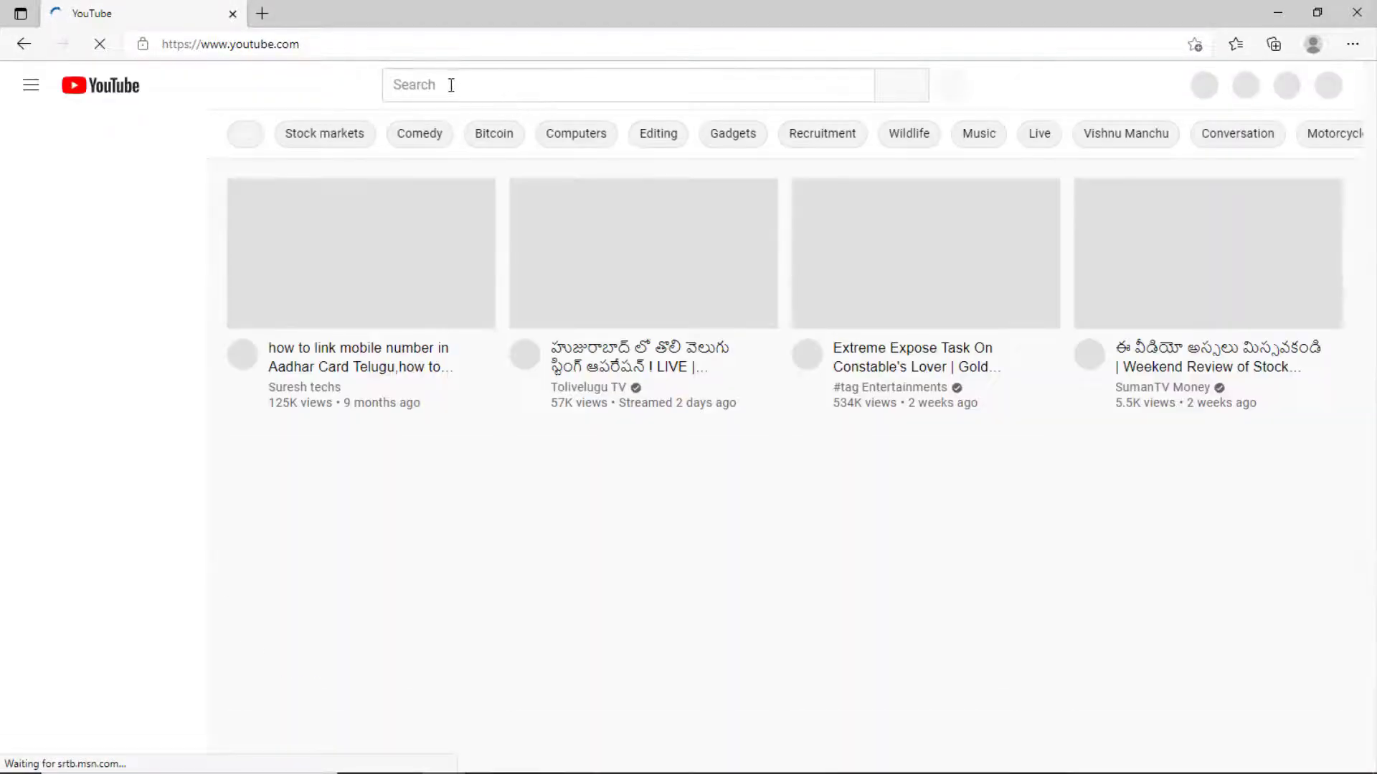
type("p")
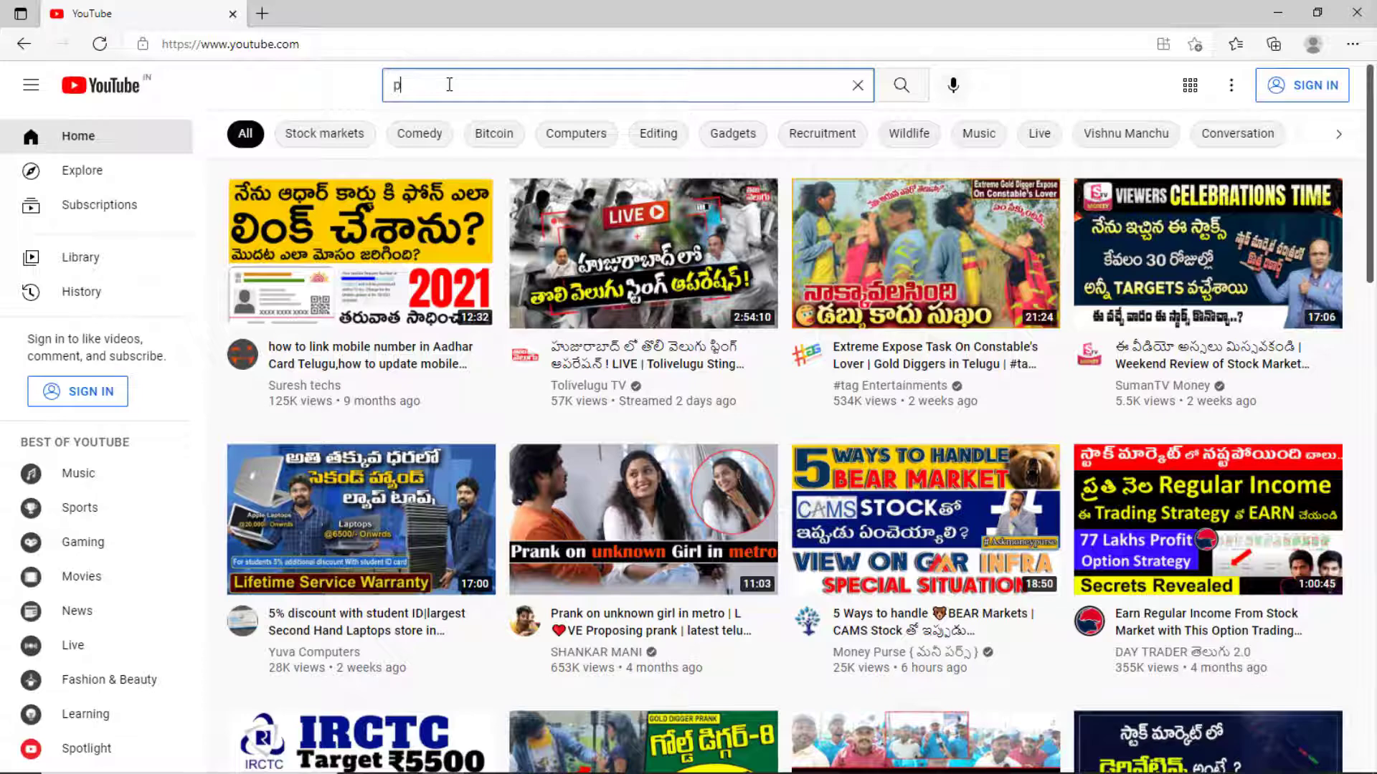
type("hotoshop ble")
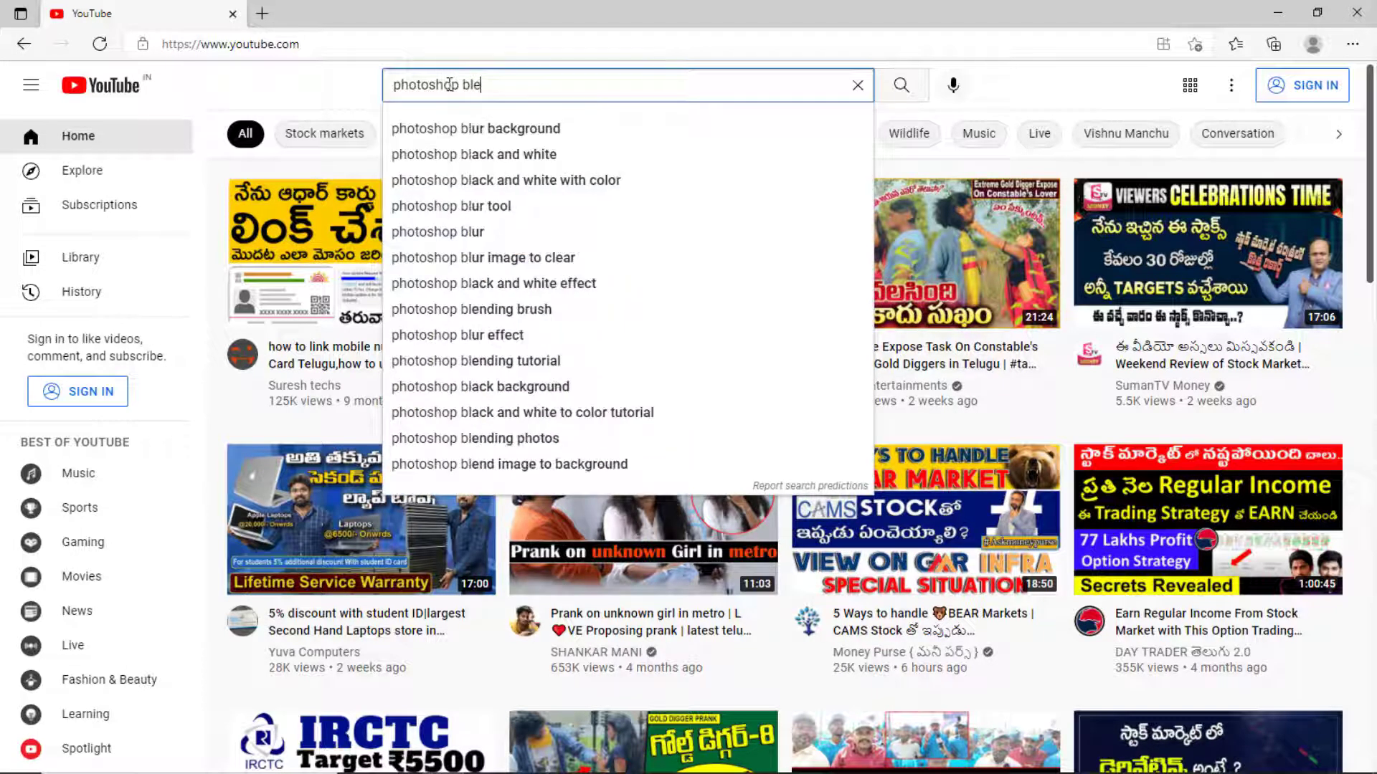
type("nding")
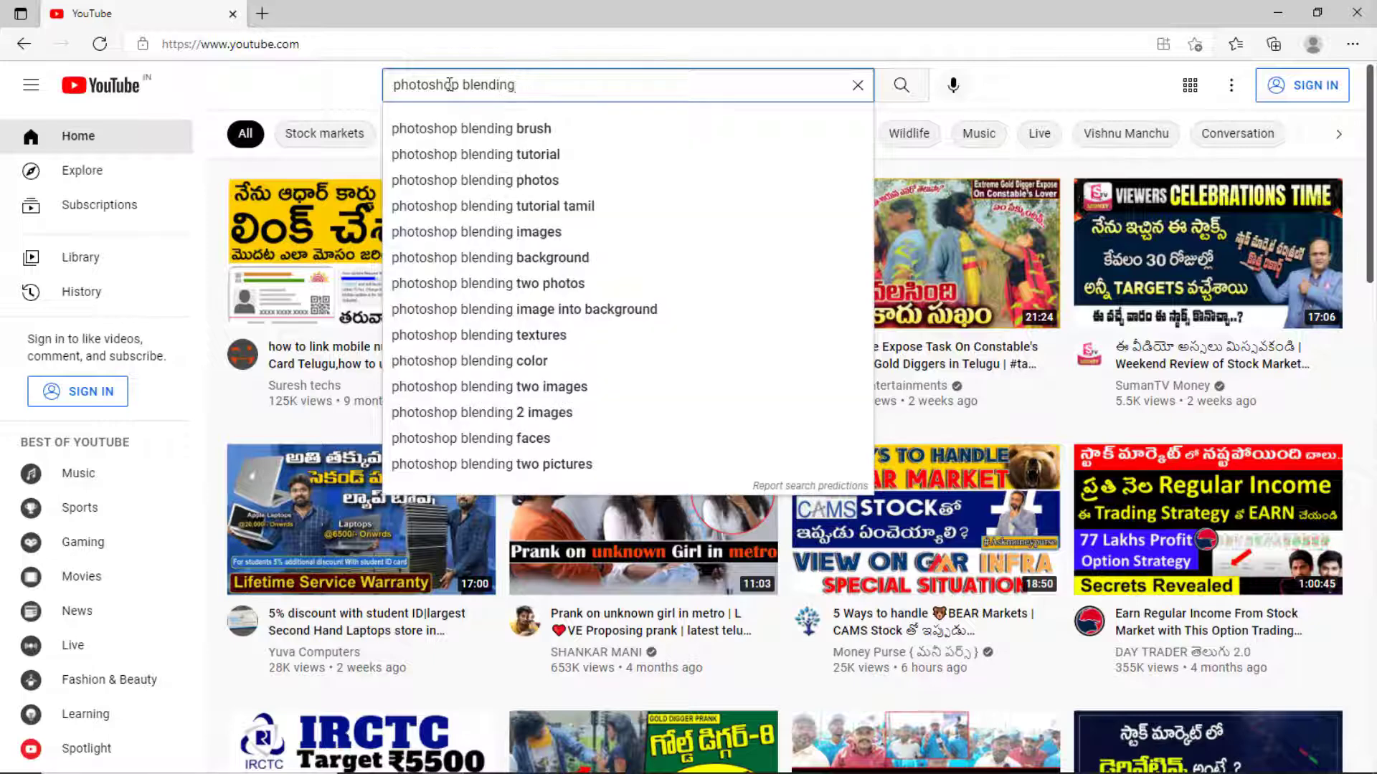
type(" mode")
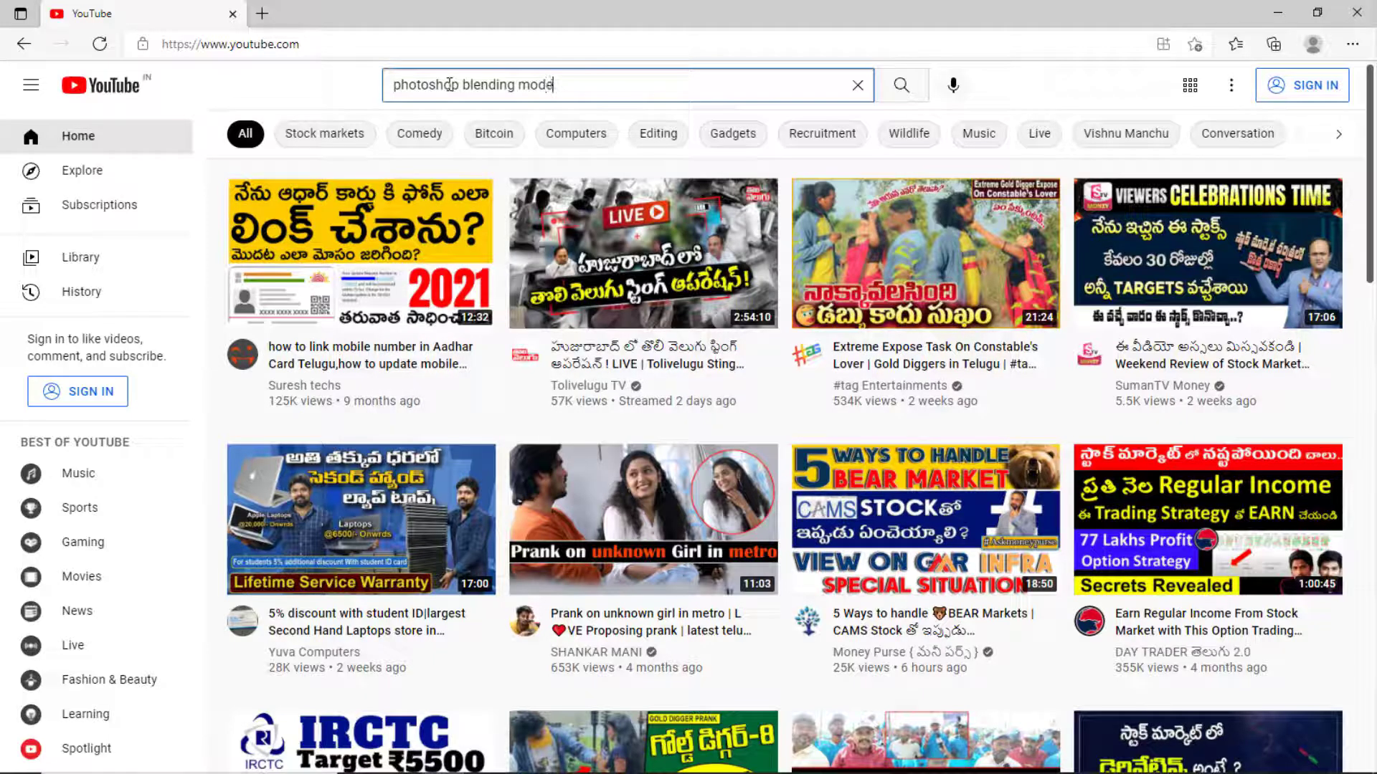
type("s in telugu")
key("Return")
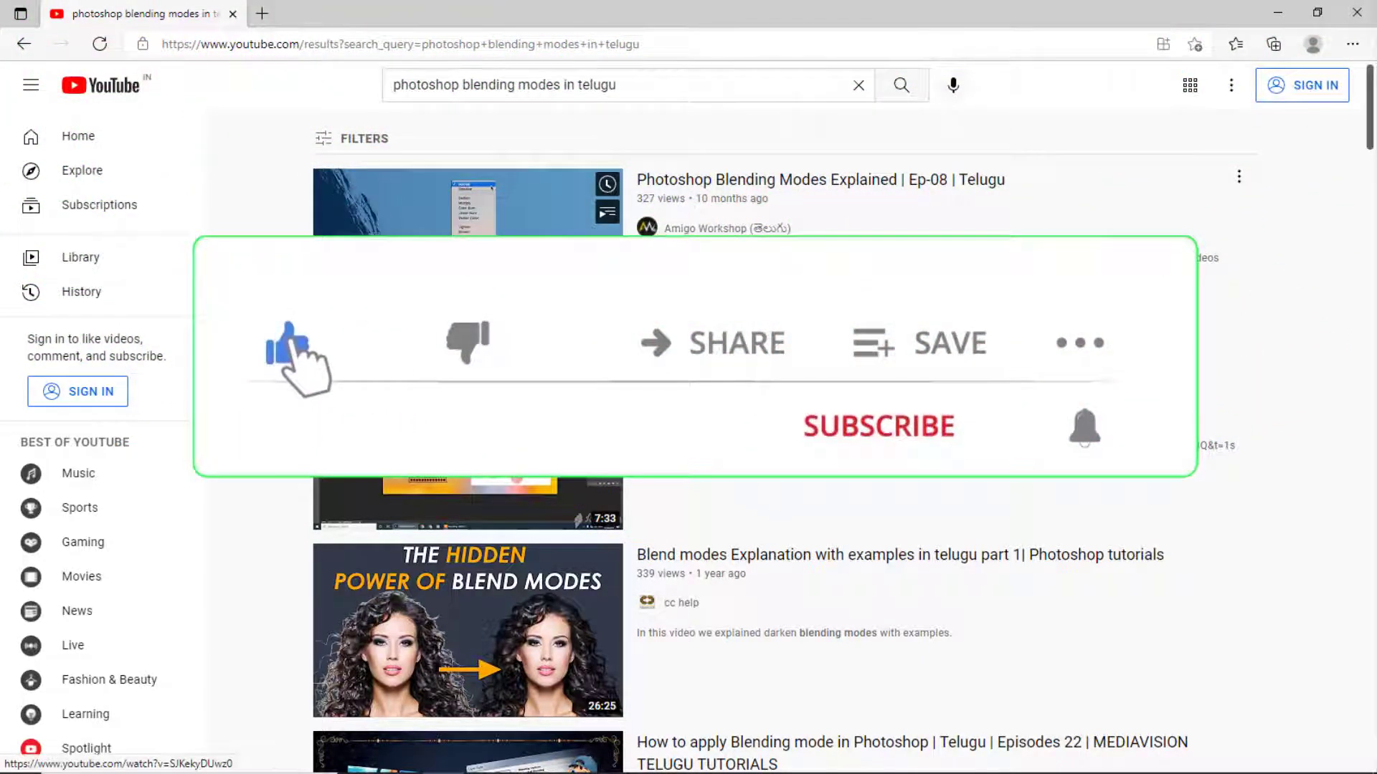
Step: Browse the search results for blending mode tutorials and switch back to Photoshop
scroll(654, 231, "down", 4)
scroll(496, 491, "down", 7)
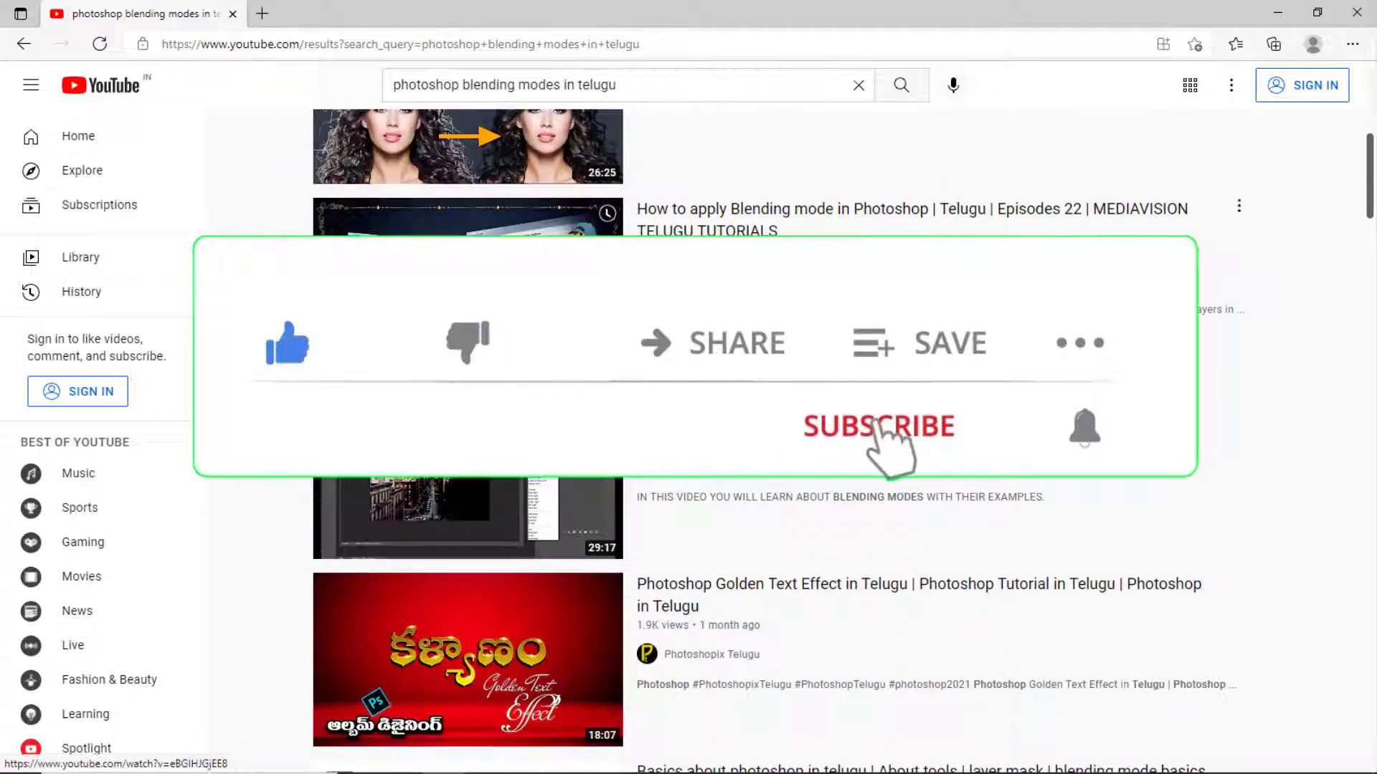
scroll(496, 492, "down", 6)
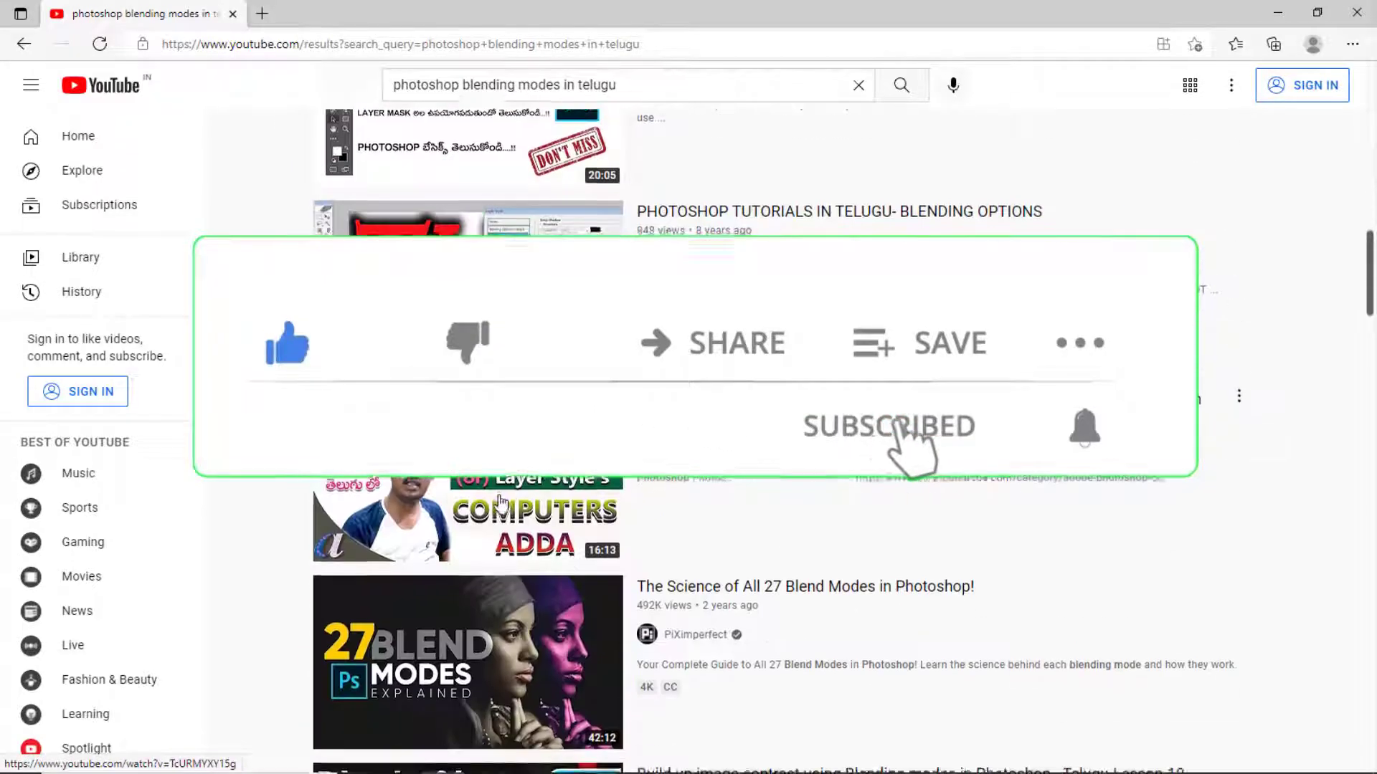
scroll(506, 516, "down", 5)
scroll(511, 535, "down", 2)
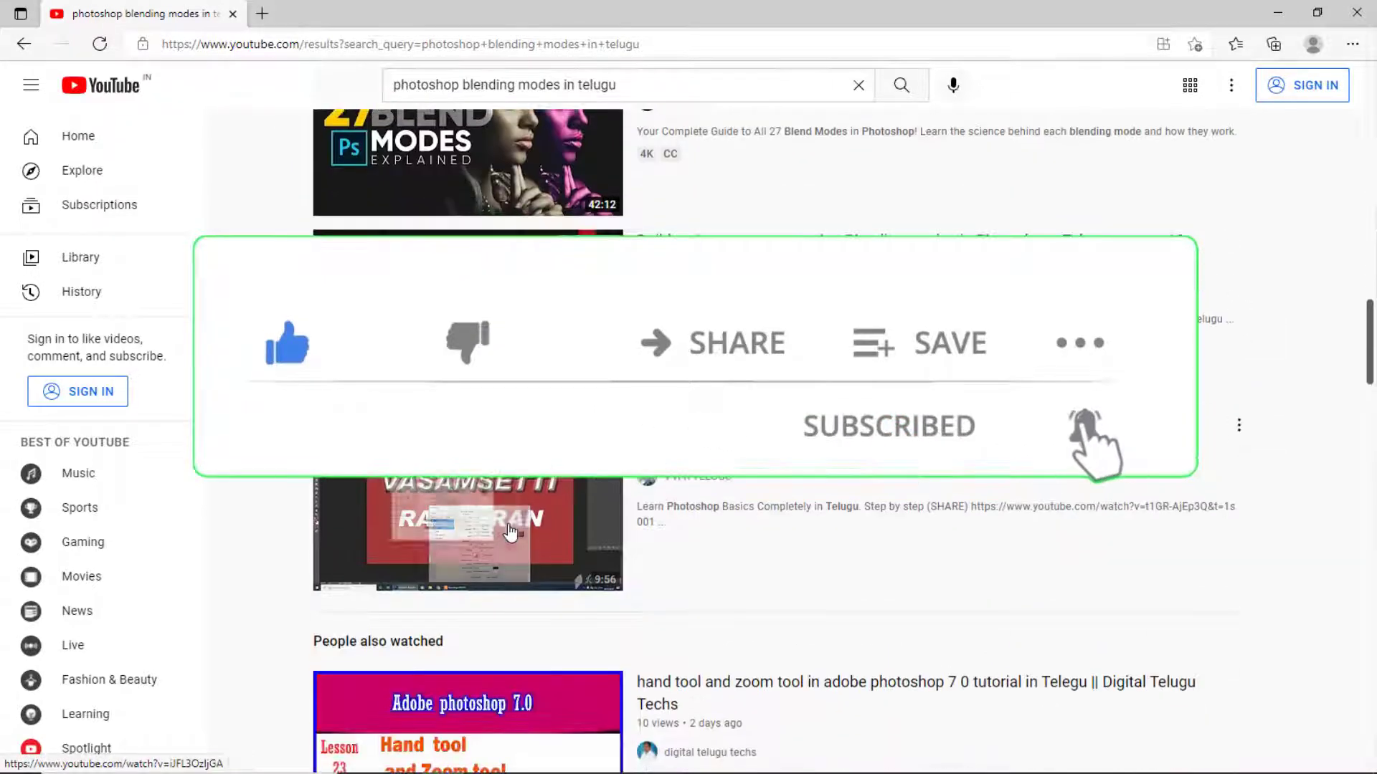
scroll(510, 534, "up", 20)
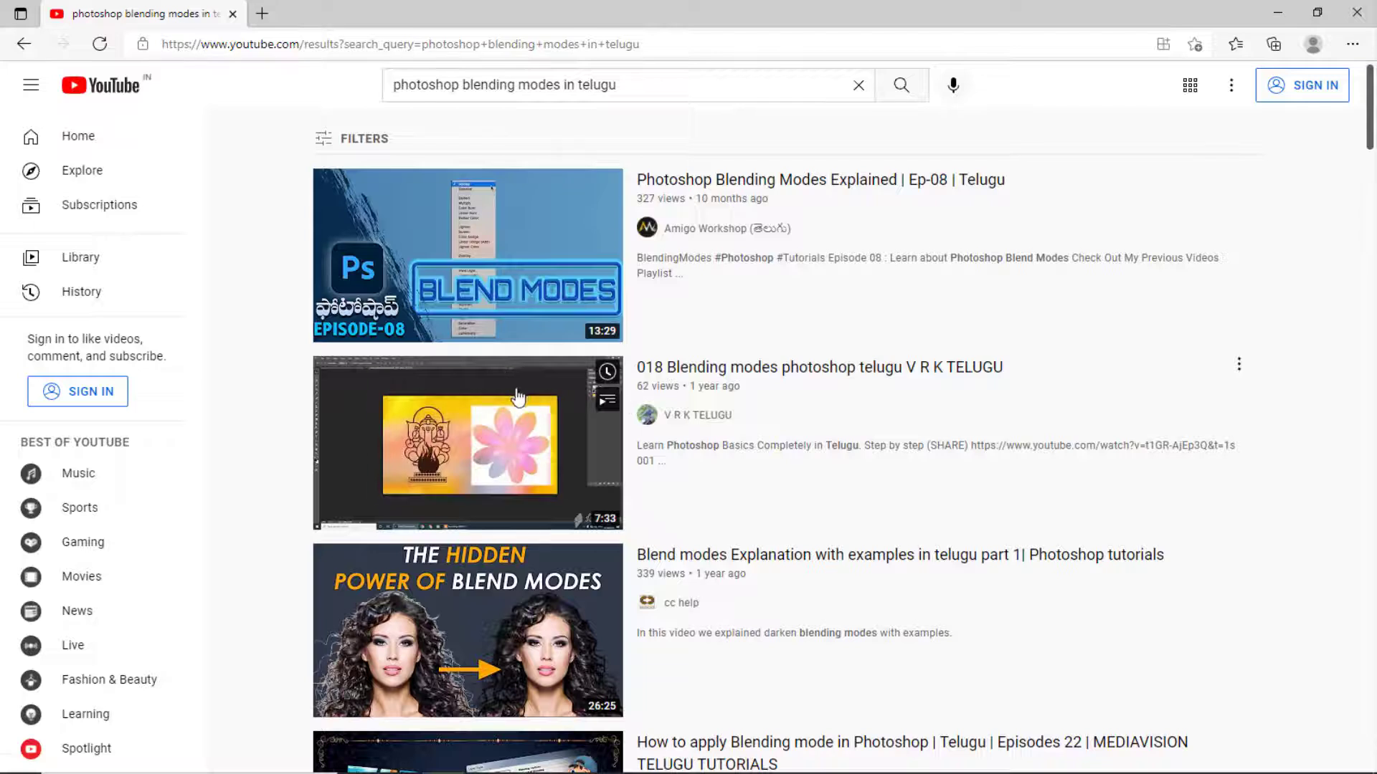
left_click(638, 83)
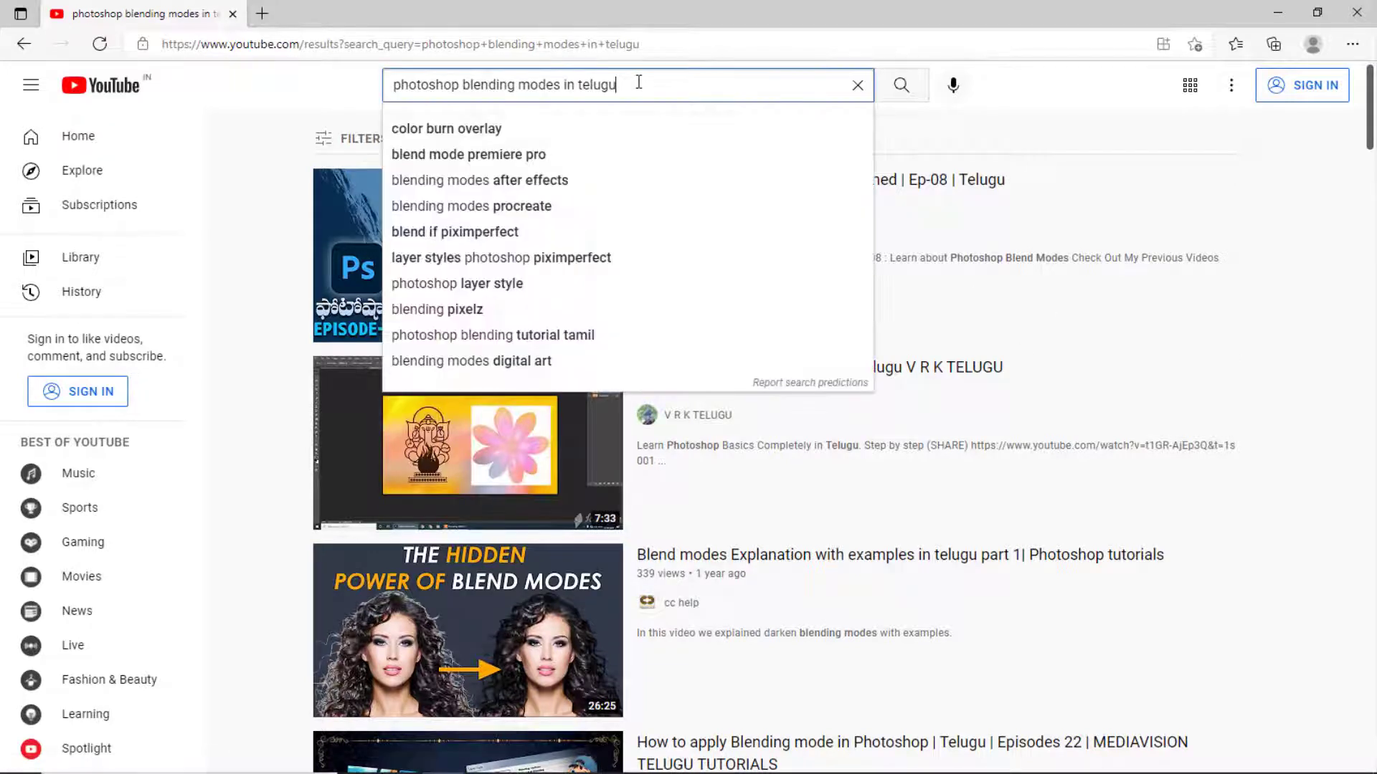
left_click(1023, 116)
left_click(1282, 12)
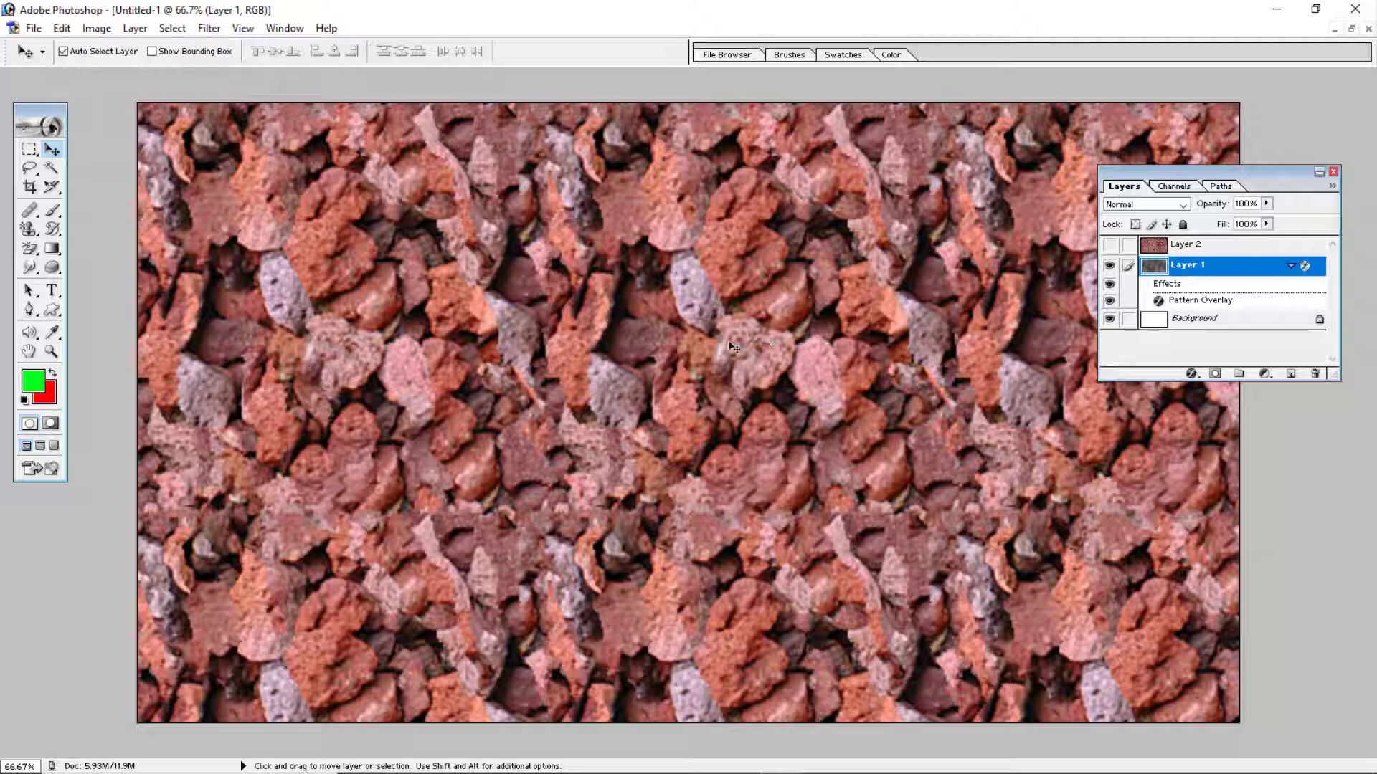
Step: Review Layer 1's blending modes, keeping Normal, and briefly show Layer 2 to compare its pattern fill with the overlay
left_click(1184, 204)
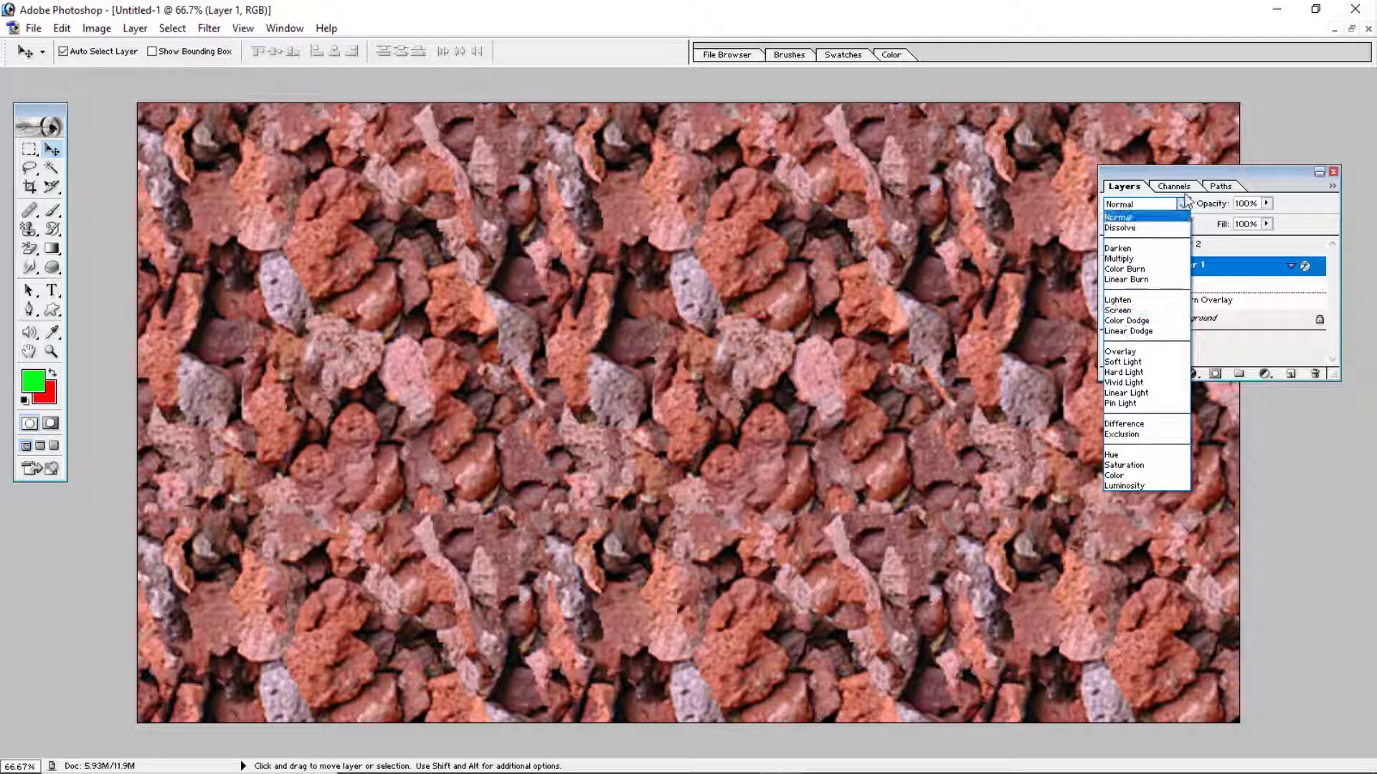
left_click(1185, 203)
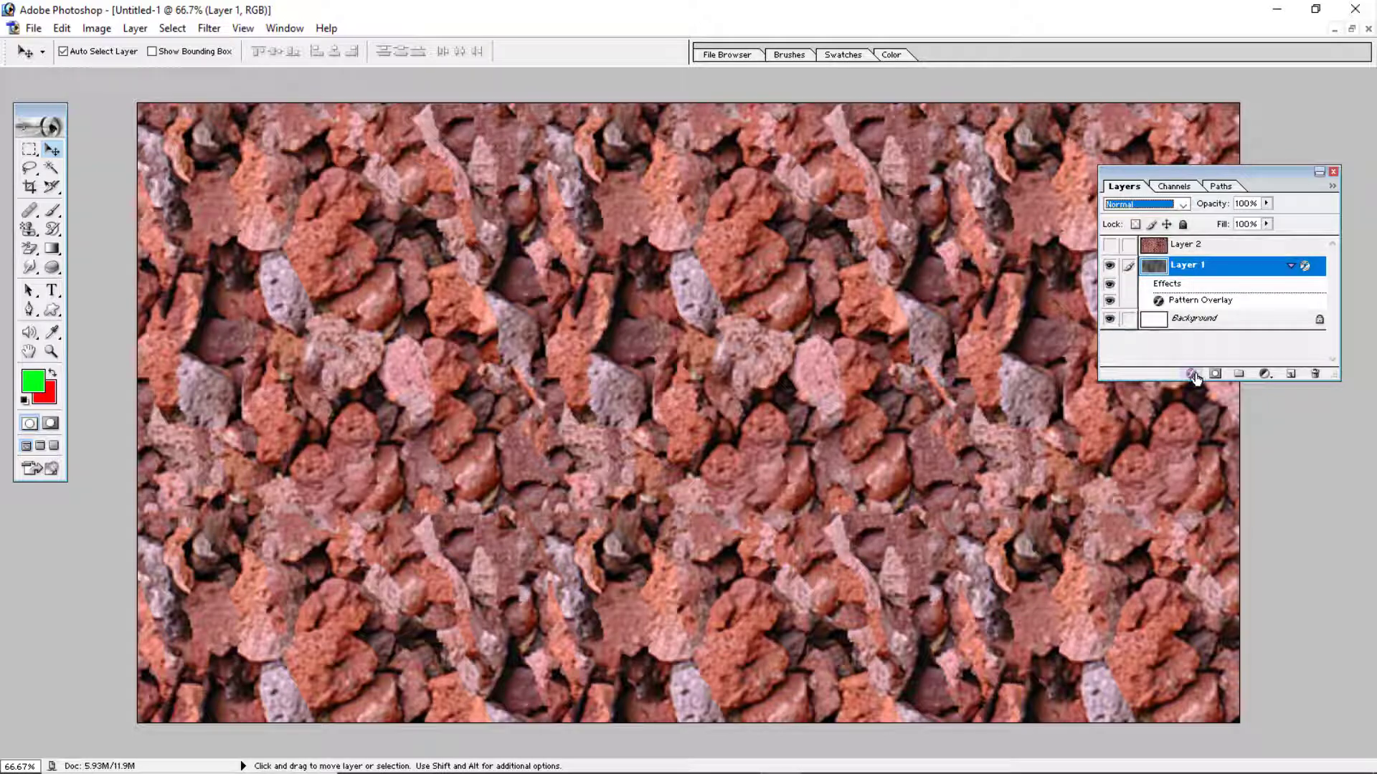
left_click(1109, 246)
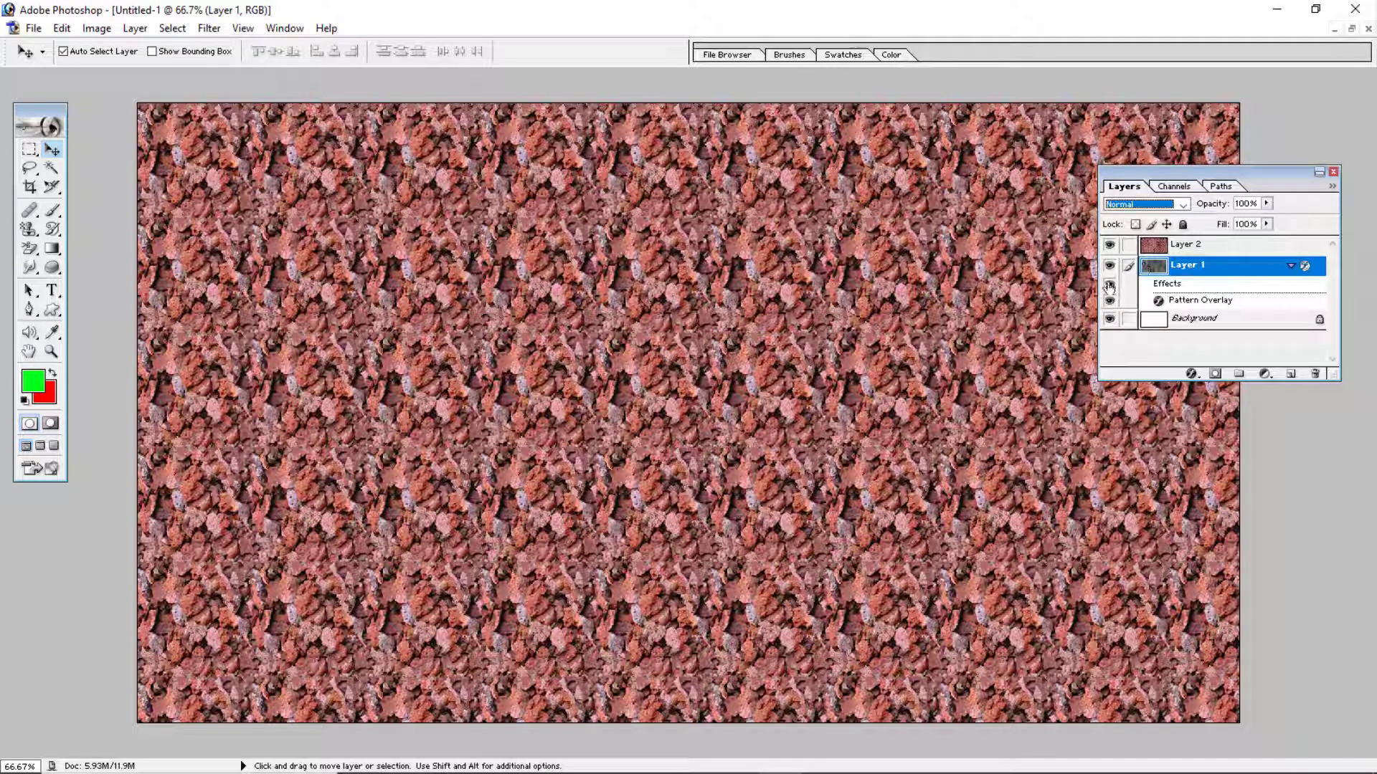
left_click(1113, 244)
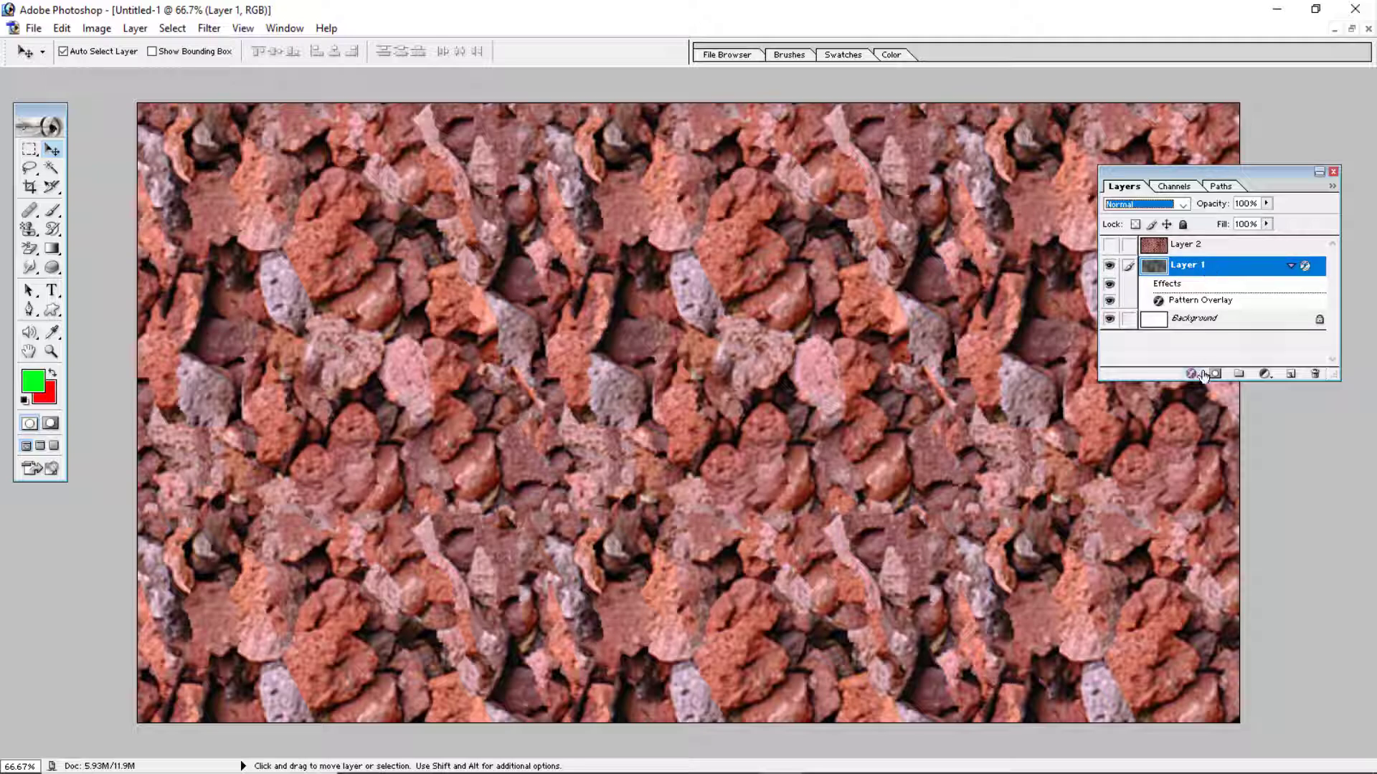
Step: Open Layer 1's Pattern Overlay settings and replace the current pattern presets with the Texture Fill 2 set
double_click(1187, 301)
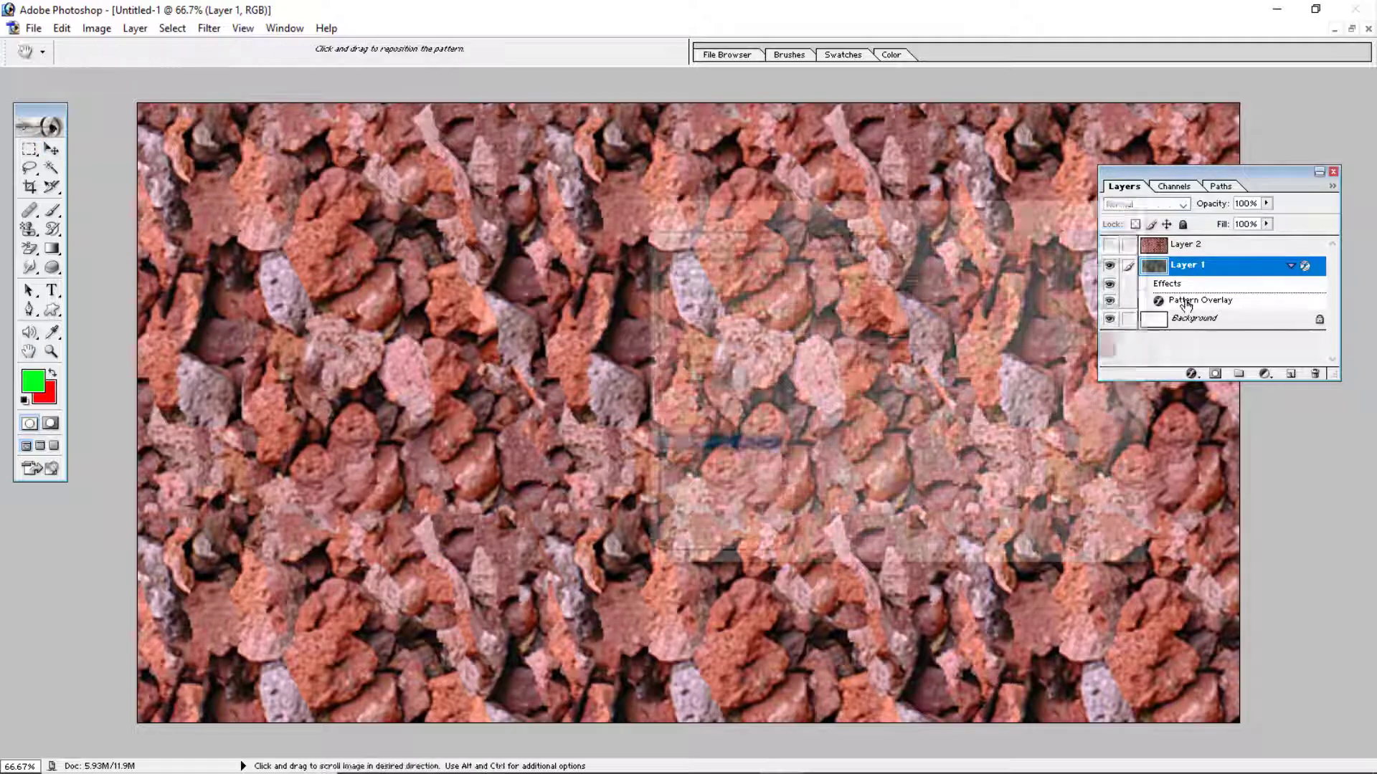
left_click(920, 311)
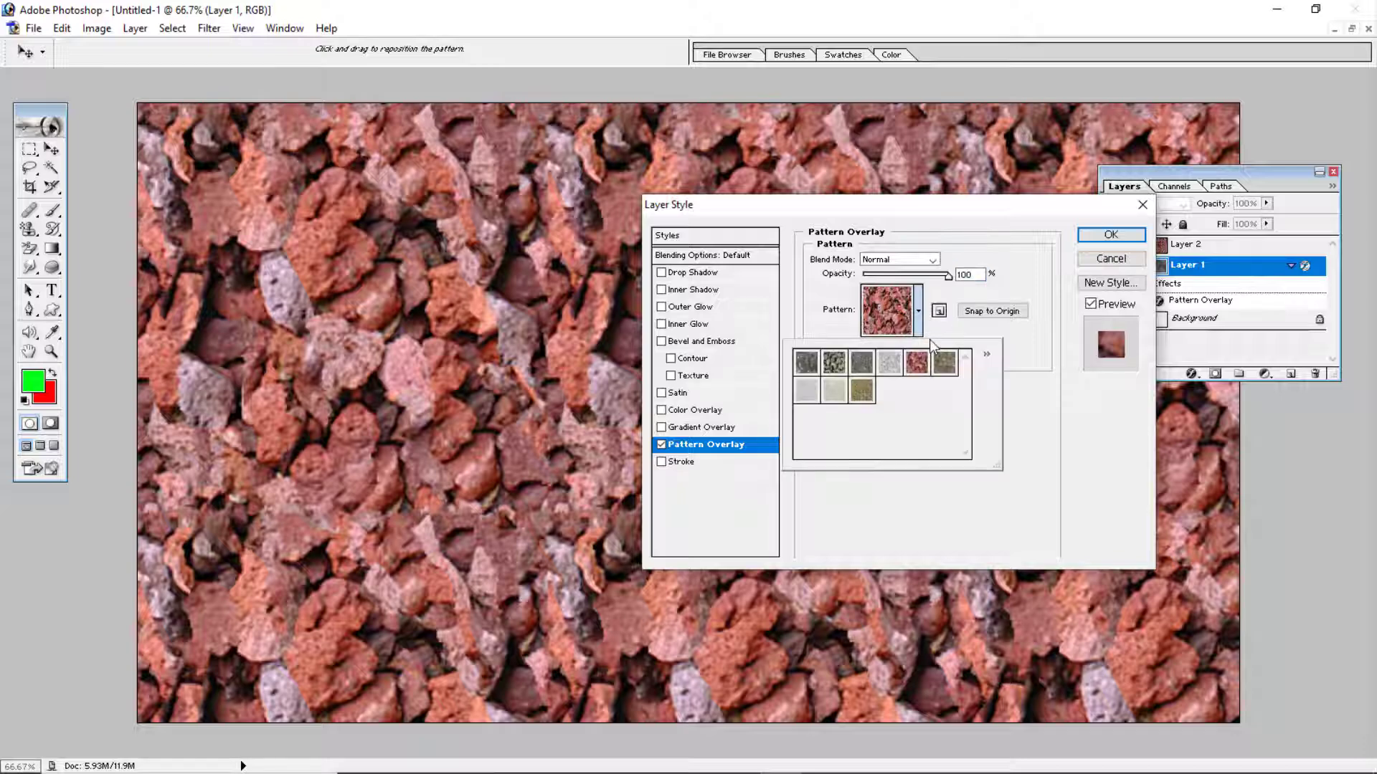
left_click(987, 354)
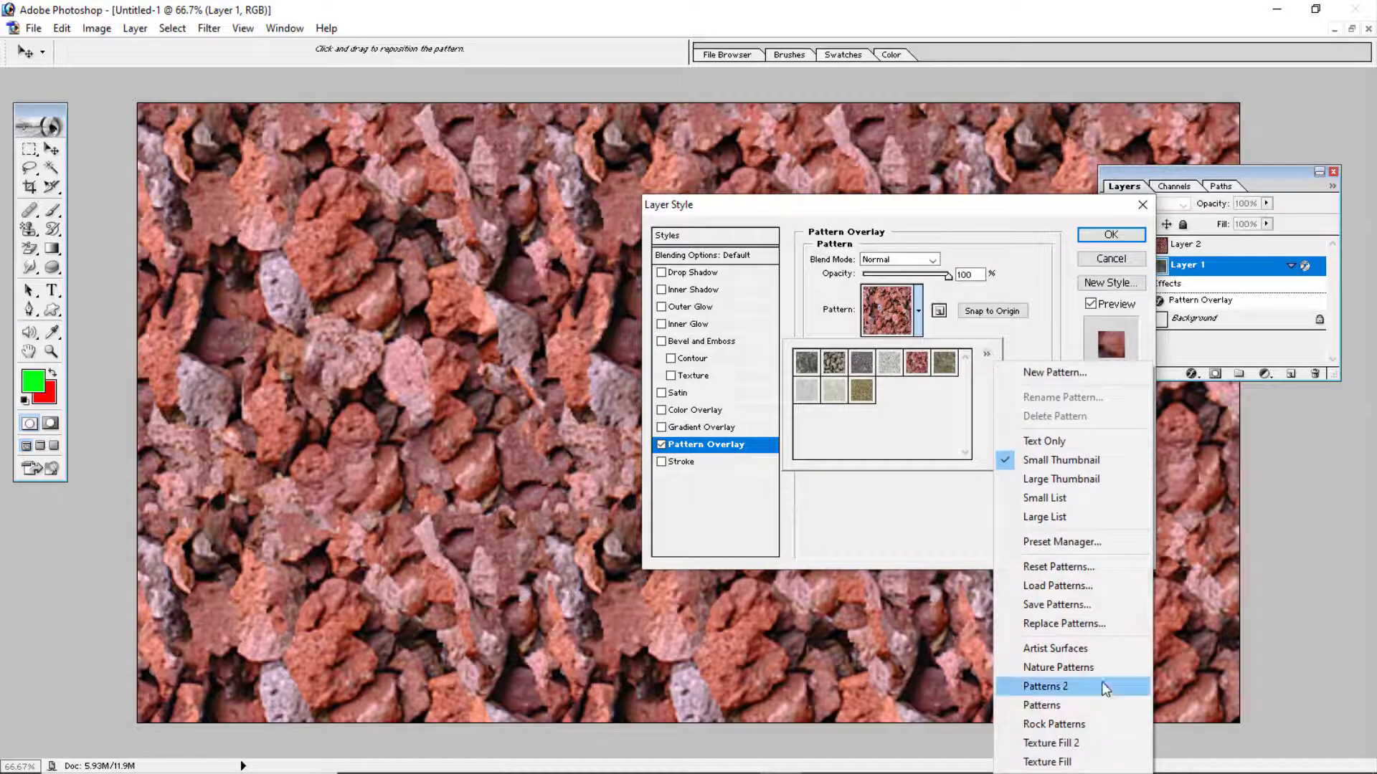
left_click(1079, 743)
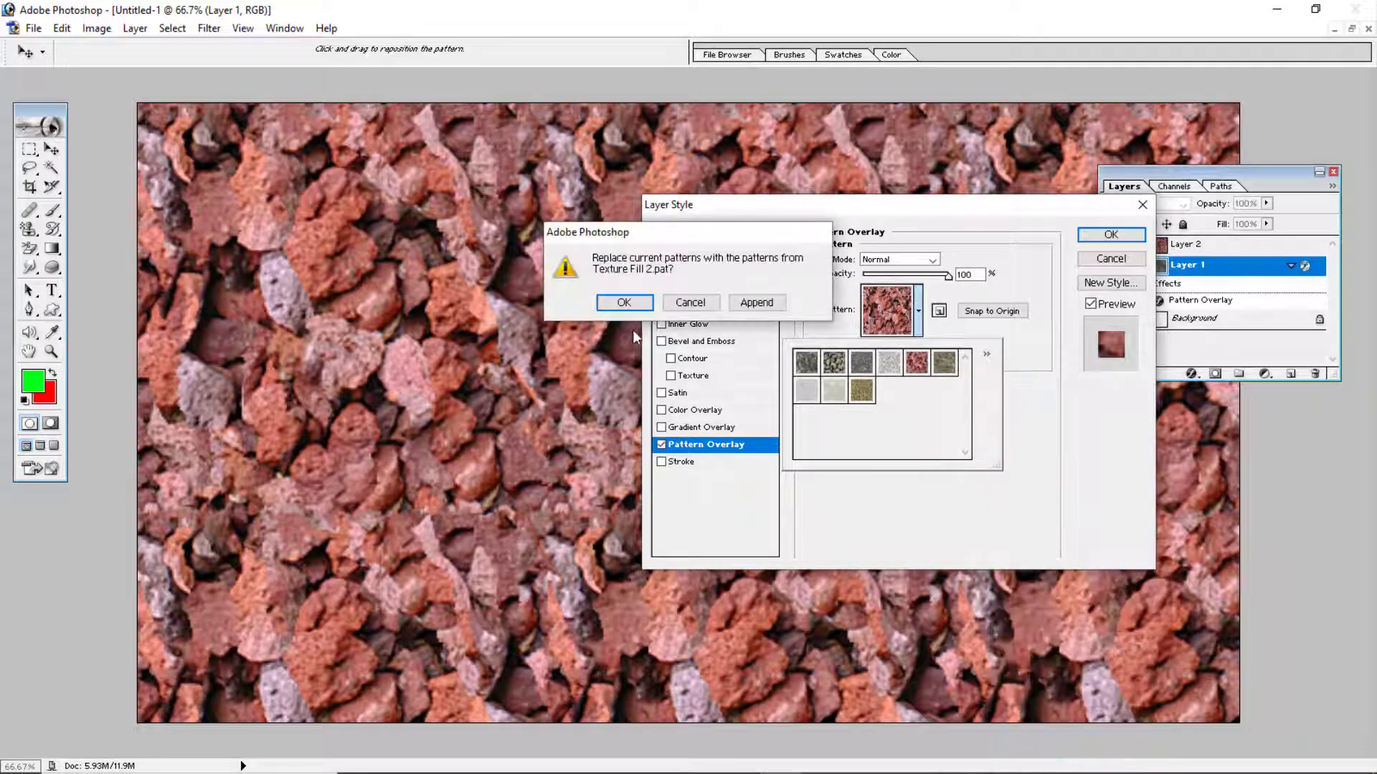
left_click(623, 302)
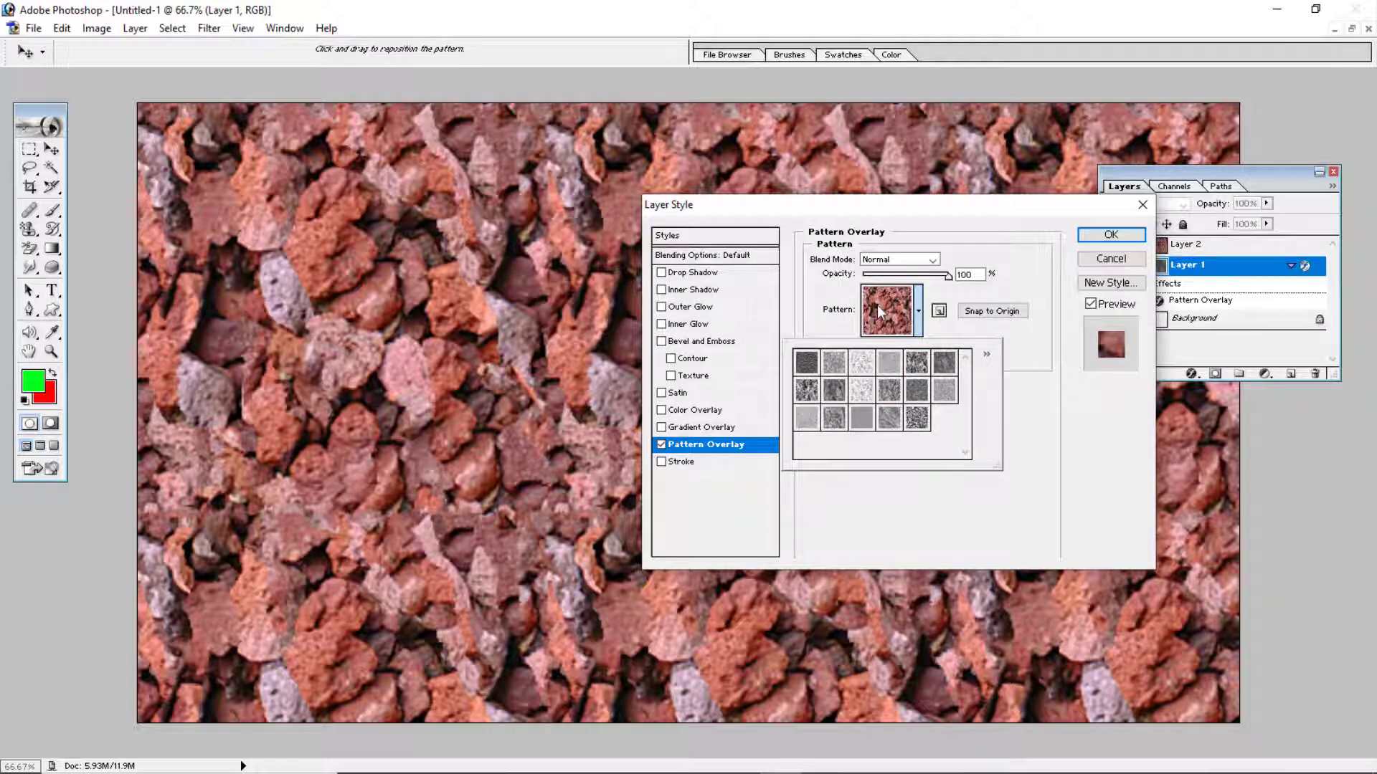
Step: Replace the pattern presets with the Nature Patterns set and choose the blue daisy pattern for the overlay
left_click(986, 353)
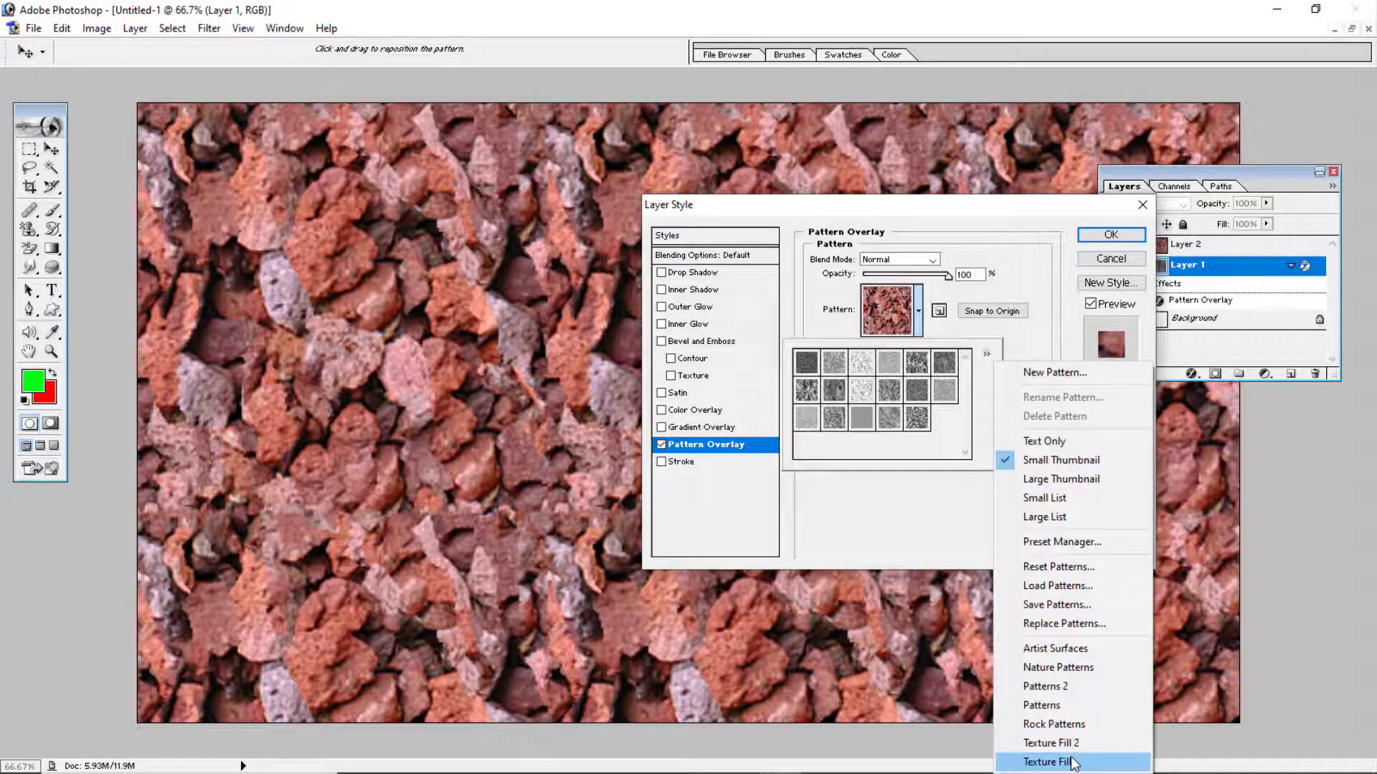
left_click(1065, 665)
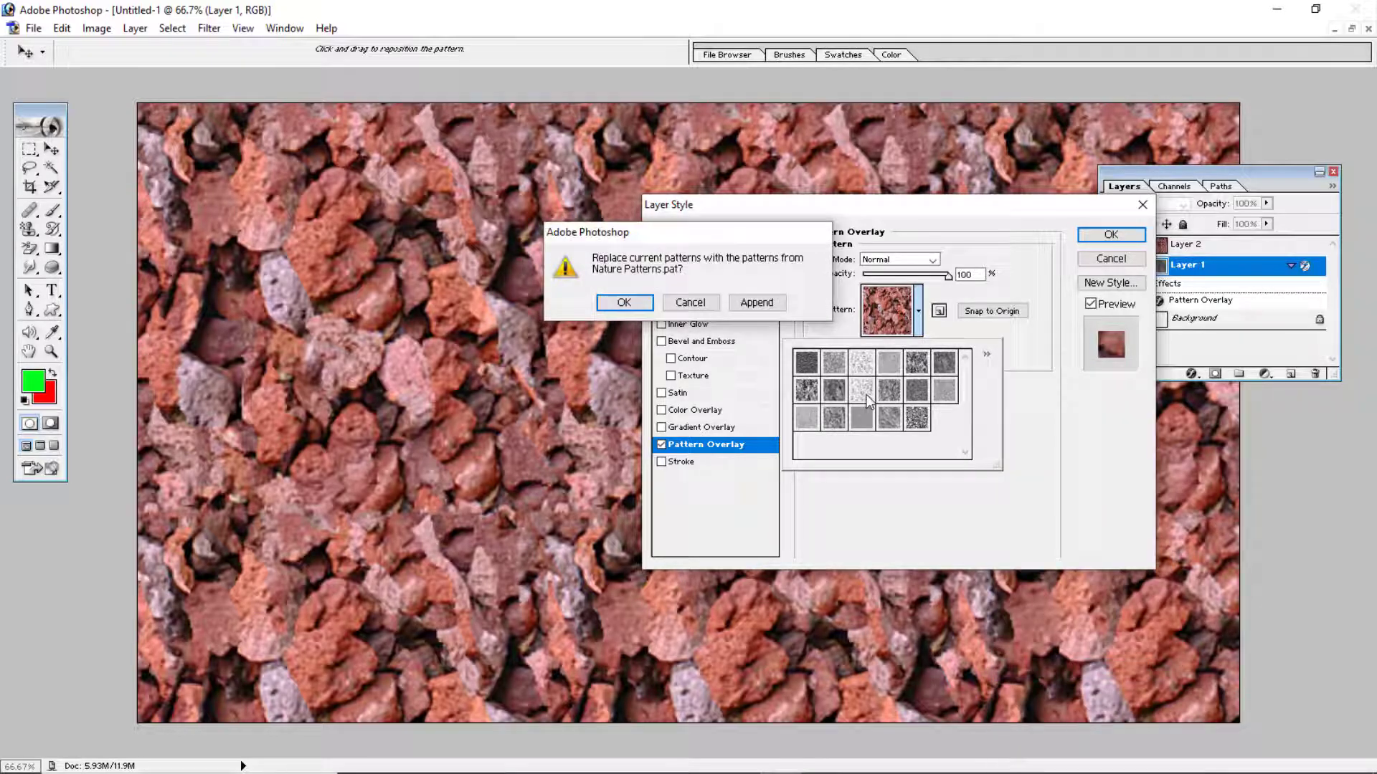
left_click(624, 303)
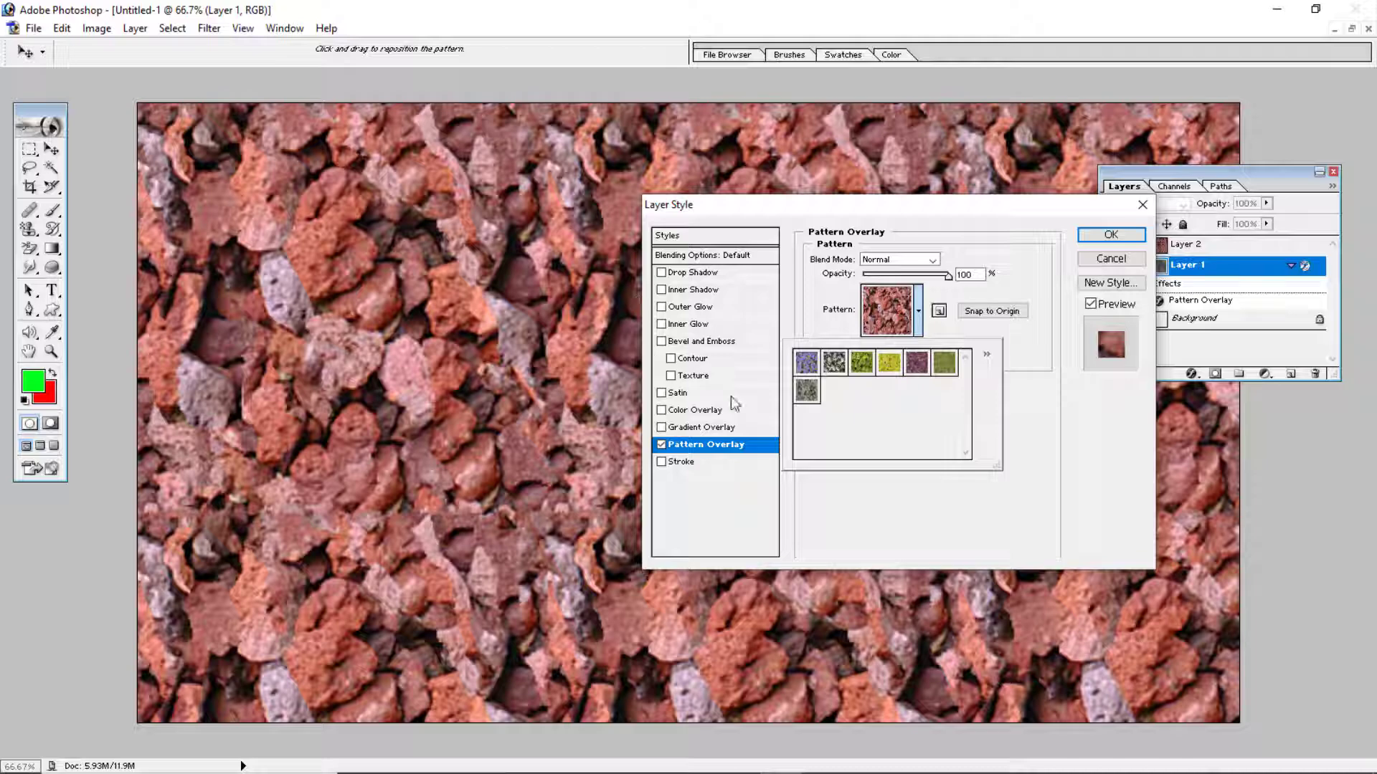
left_click(816, 364)
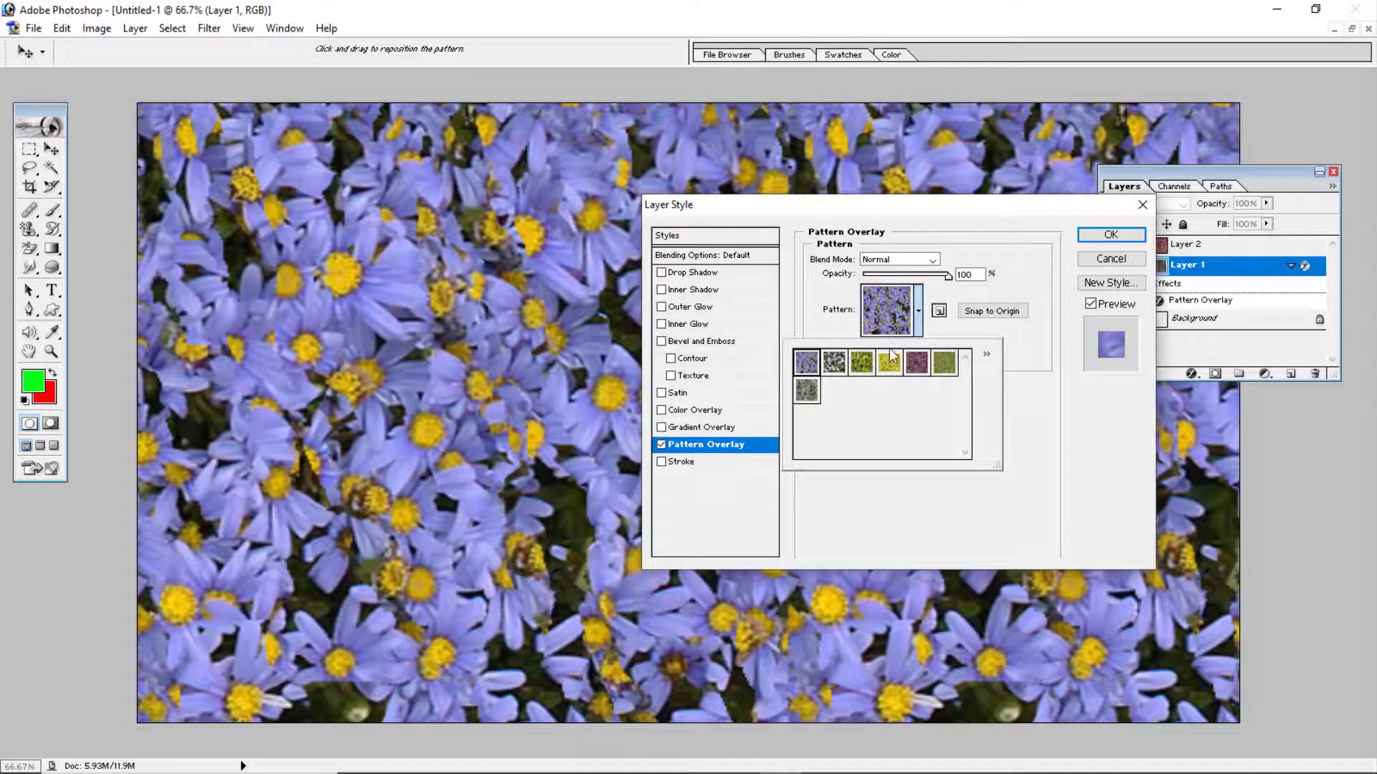
Step: Set the Pattern Overlay scale to 198% and apply the layer style to Layer 1
left_click(899, 308)
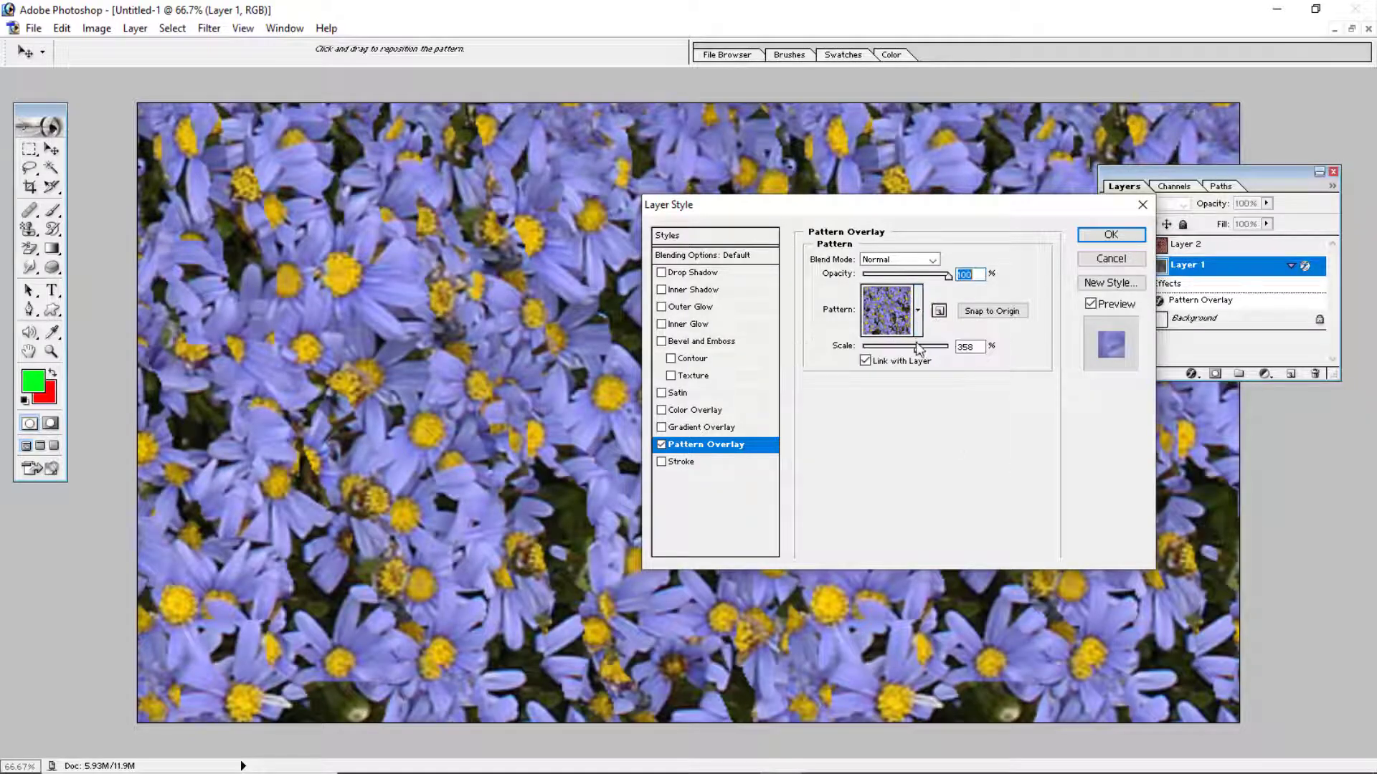
mouse_move(919, 349)
left_mouse_down()
mouse_move(961, 358)
mouse_move(898, 353)
mouse_move(909, 350)
left_mouse_up()
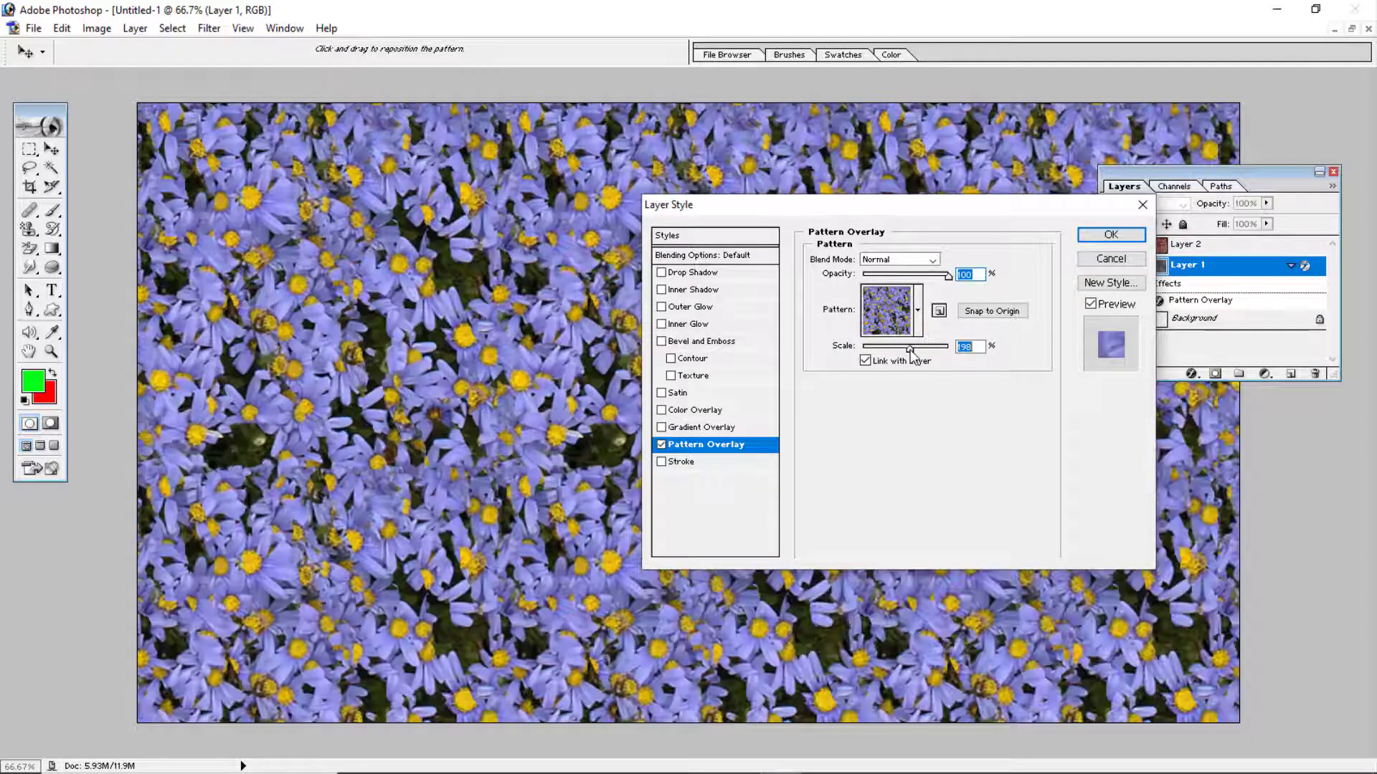
left_click(1091, 236)
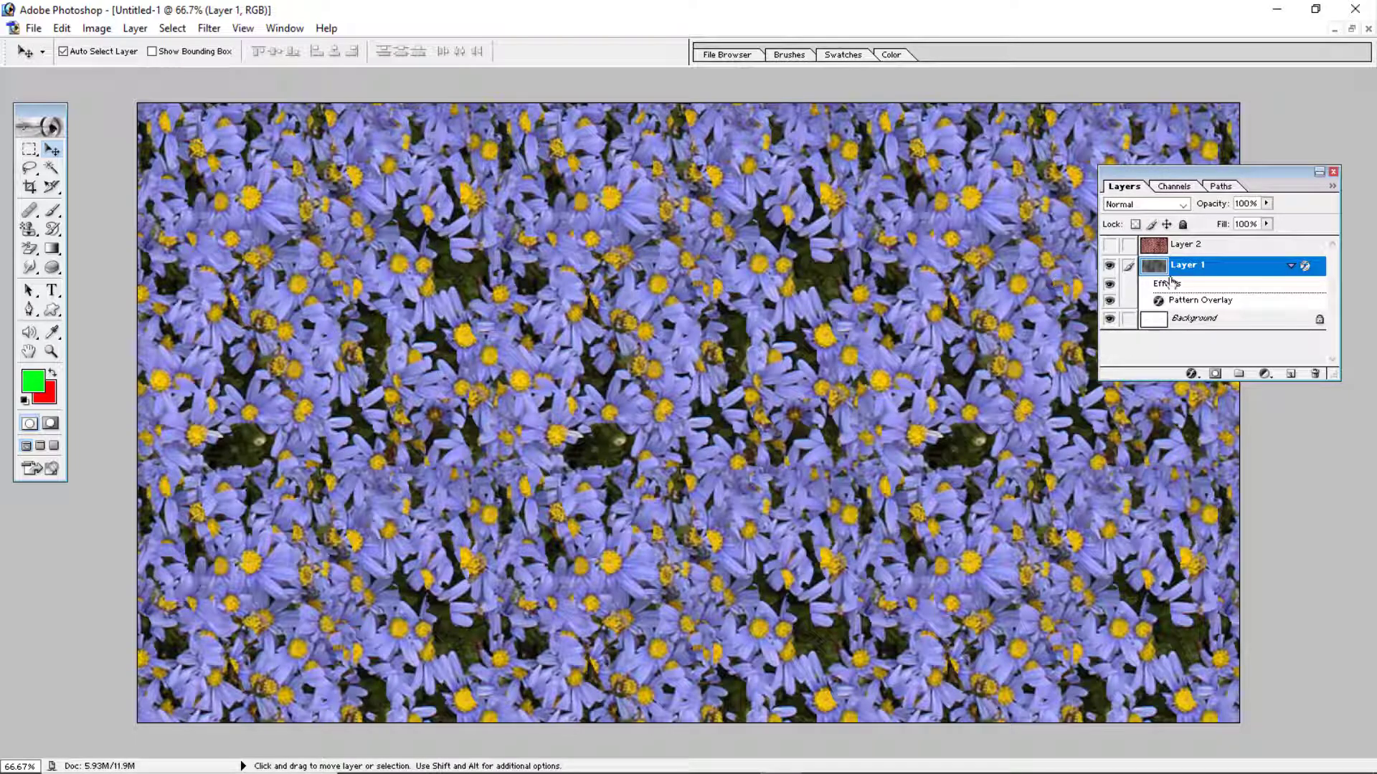
Step: Show Layer 2 and view the list of available layer styles without choosing one
left_click(1109, 245)
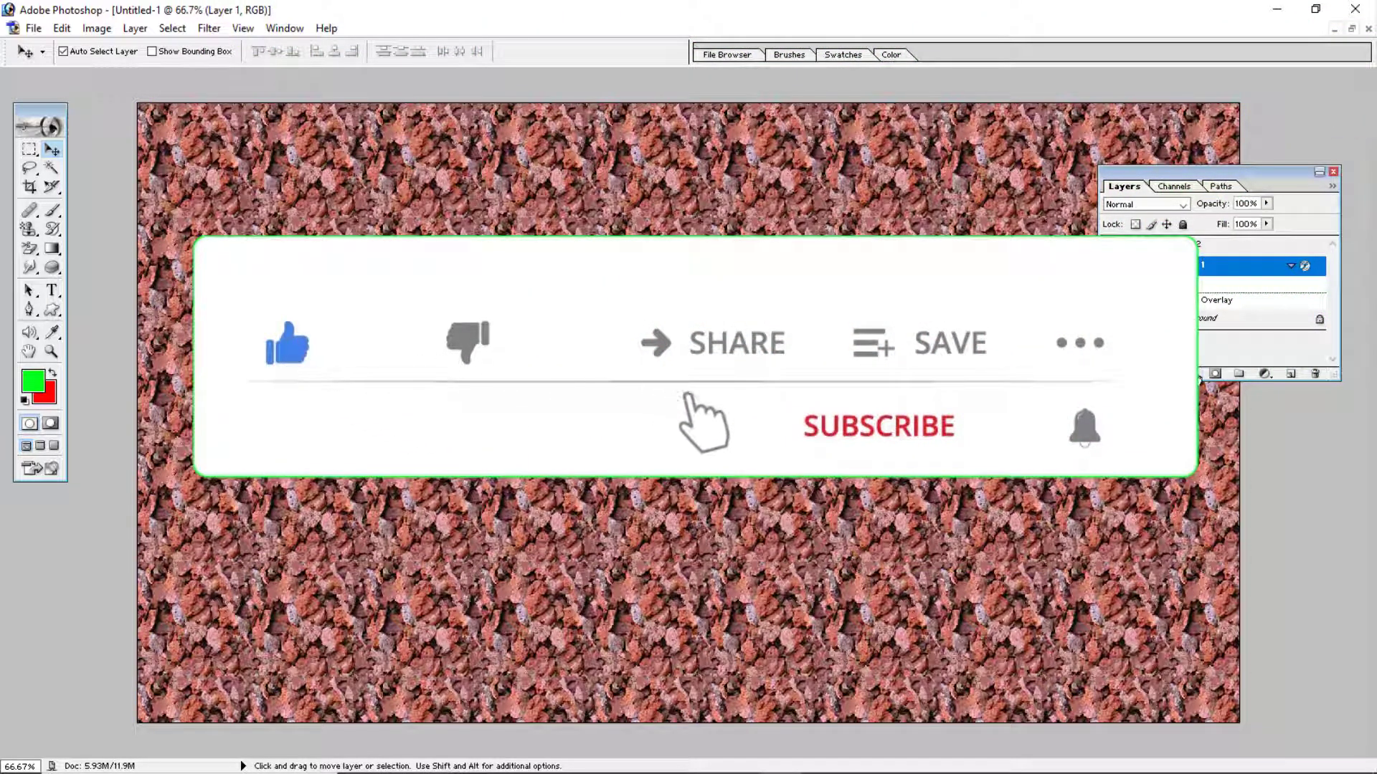
left_click(1202, 375)
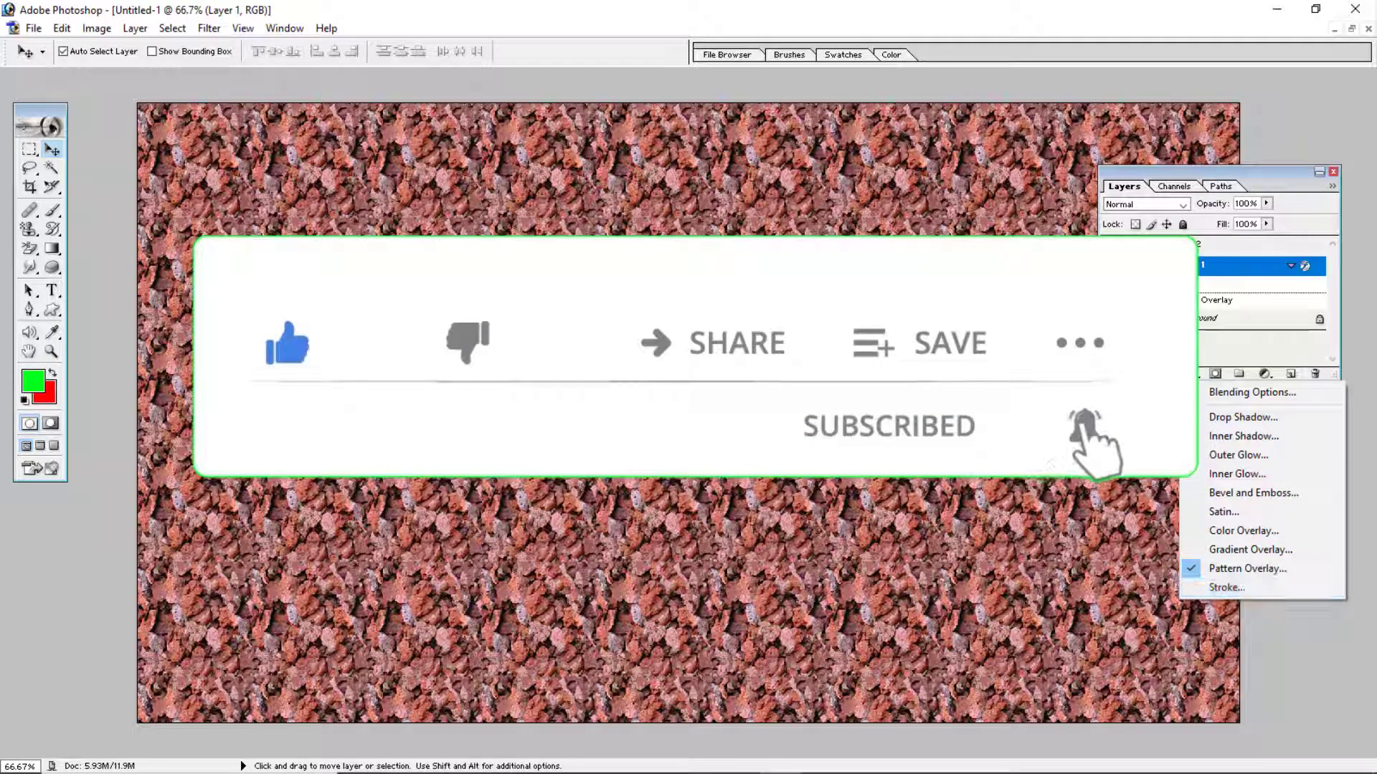
left_click(1198, 374)
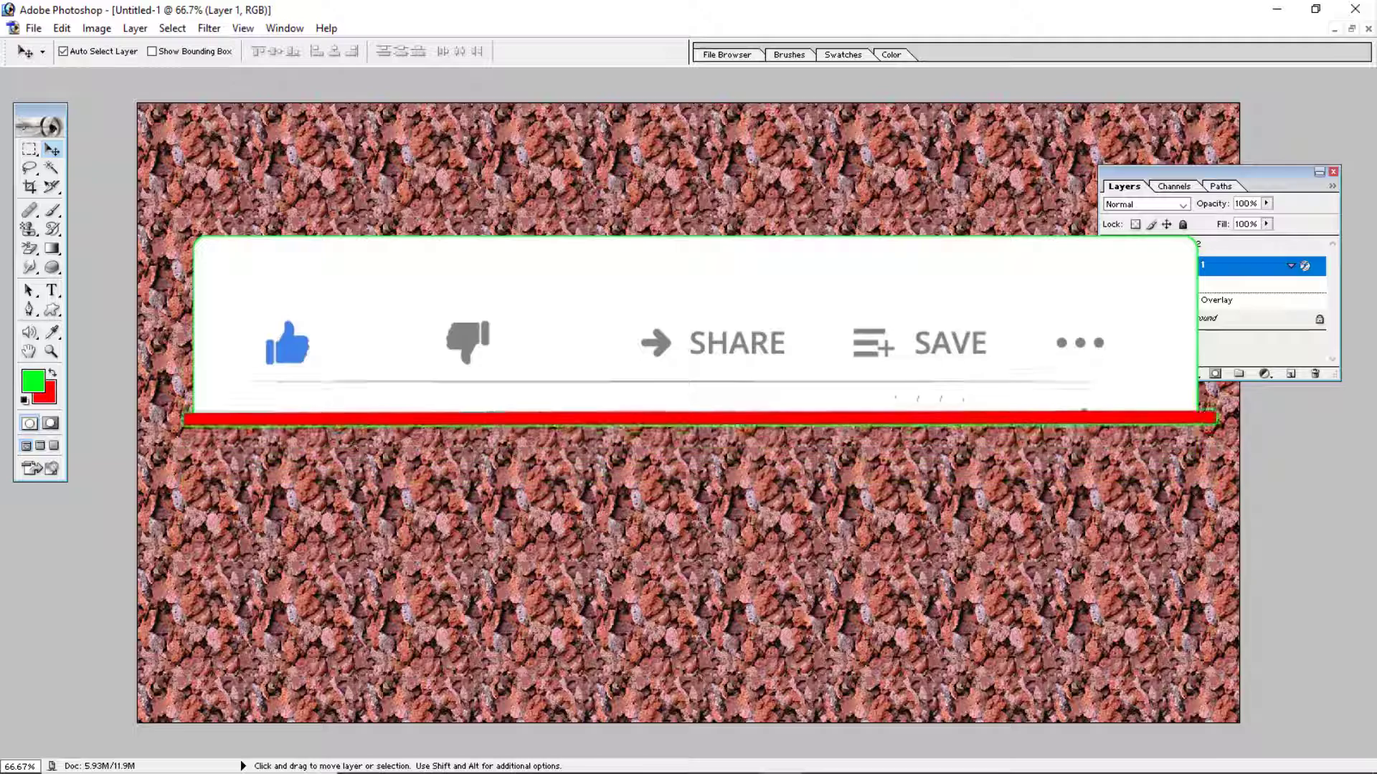